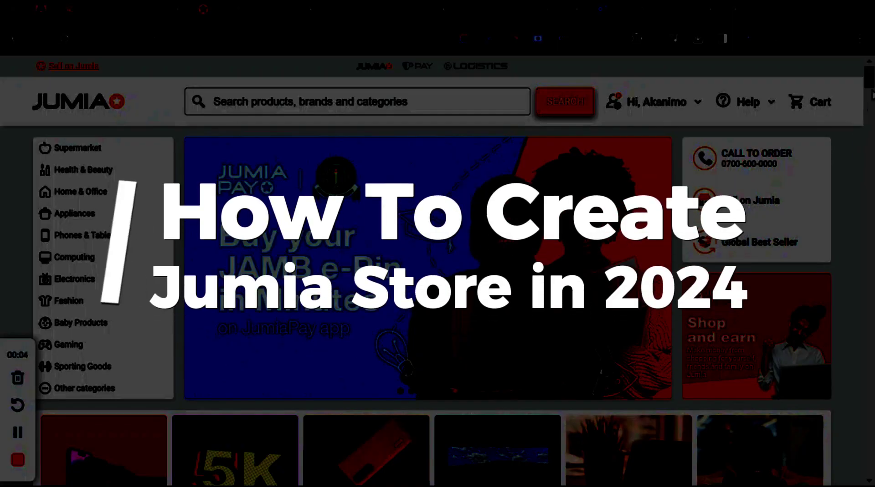
- Set the seller type to Individual and fill the account manager's name from saved contact details
scroll(871, 94, "down", 3)
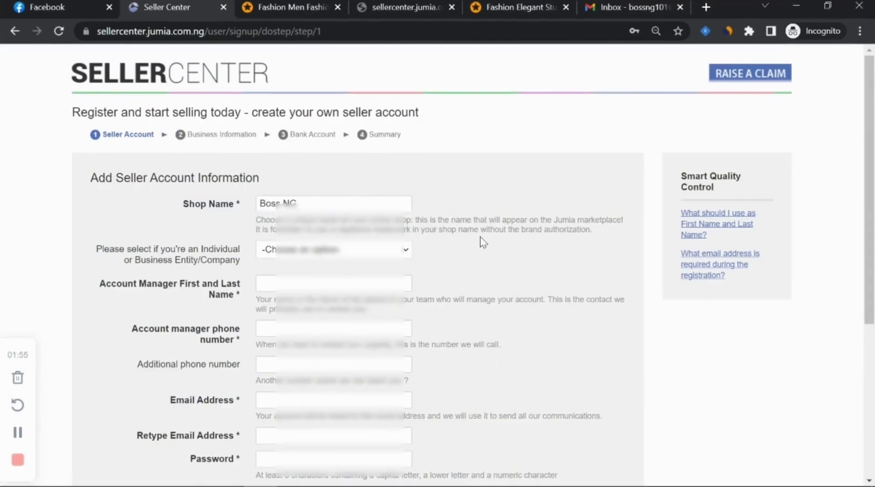
scroll(333, 248, "down", 2)
left_click(334, 181)
left_click(283, 207)
left_click(333, 215)
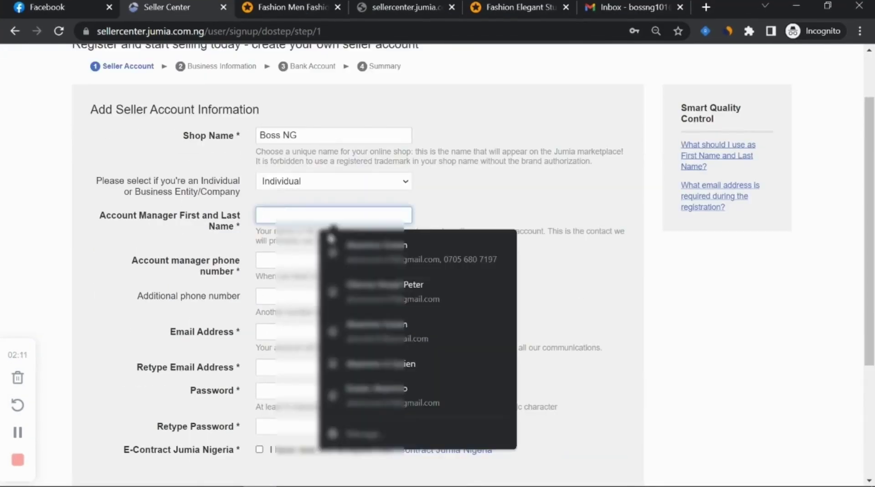
left_click(410, 252)
- Enter the email and password, accept the Jumia Nigeria e-contract, and continue to Business Information
scroll(333, 273, "down", 2)
left_click(332, 322)
left_click(333, 357)
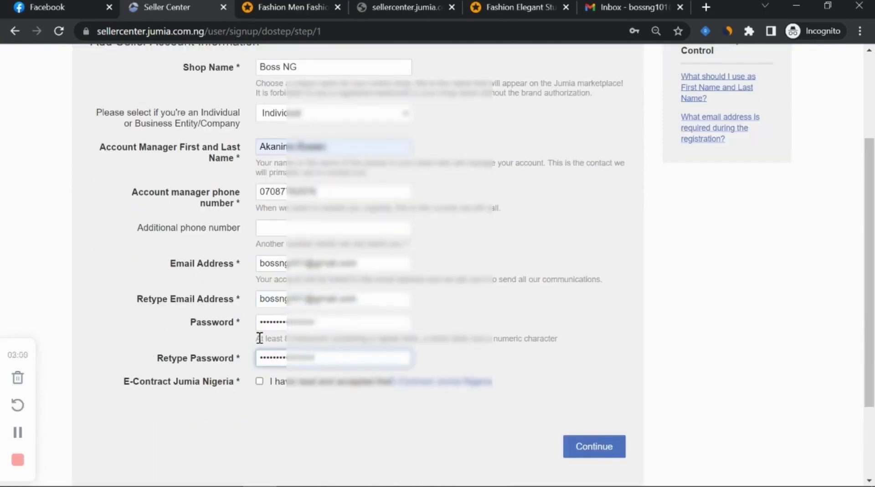
left_click(259, 382)
scroll(353, 296, "up", 3)
scroll(354, 296, "down", 4)
left_click(591, 336)
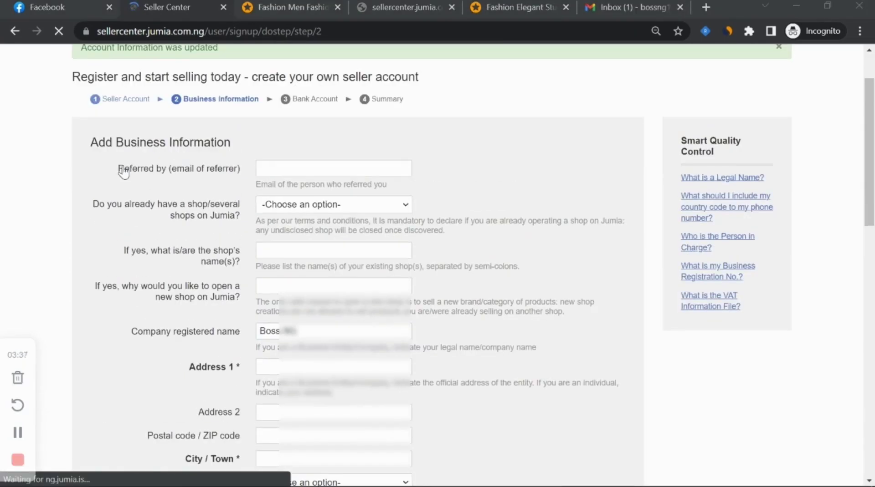
- Answer No to already having a shop
left_click(334, 205)
left_click(319, 230)
scroll(273, 292, "down", 4)
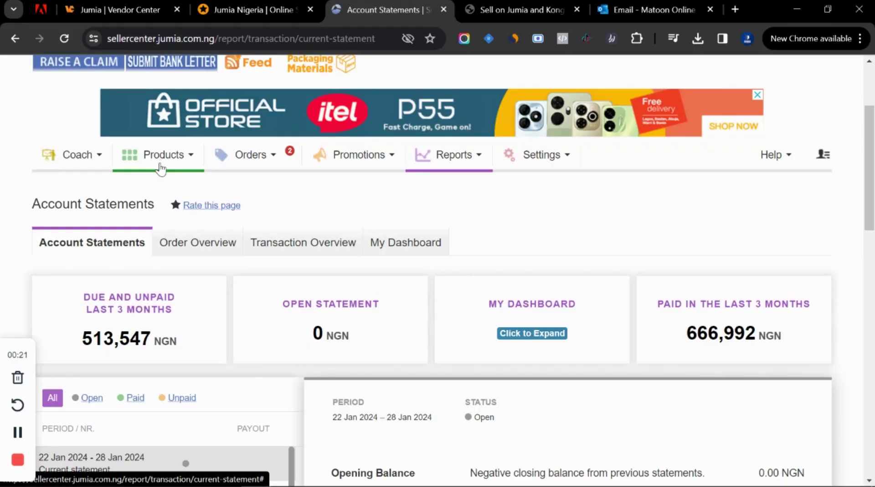
- Switch to the Jumia Nigeria storefront
mouse_move(261, 154)
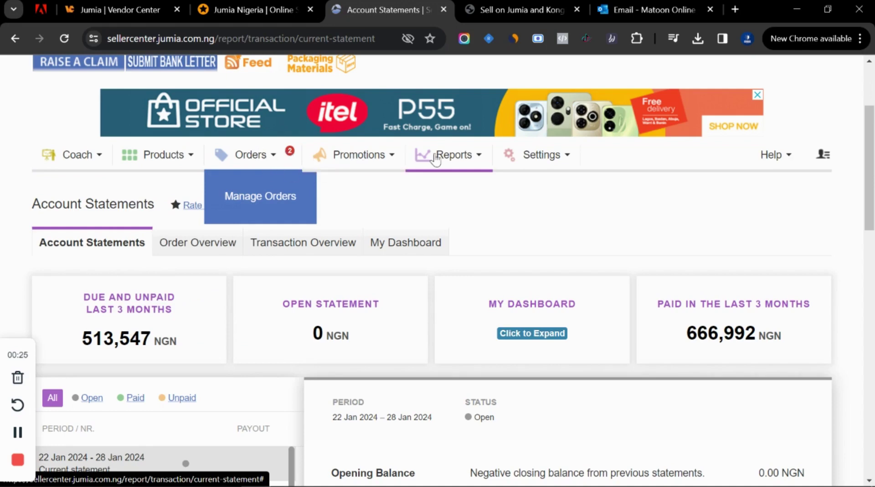
mouse_move(436, 159)
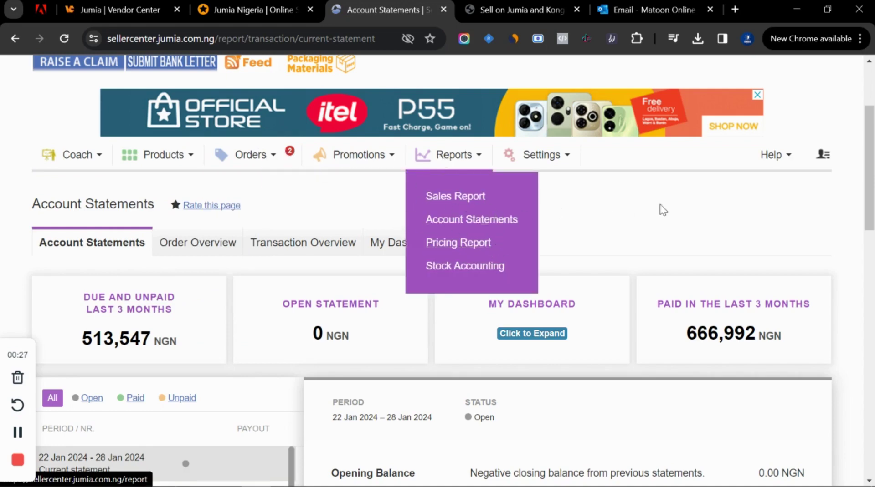
scroll(712, 216, "up", 3)
scroll(719, 205, "down", 1)
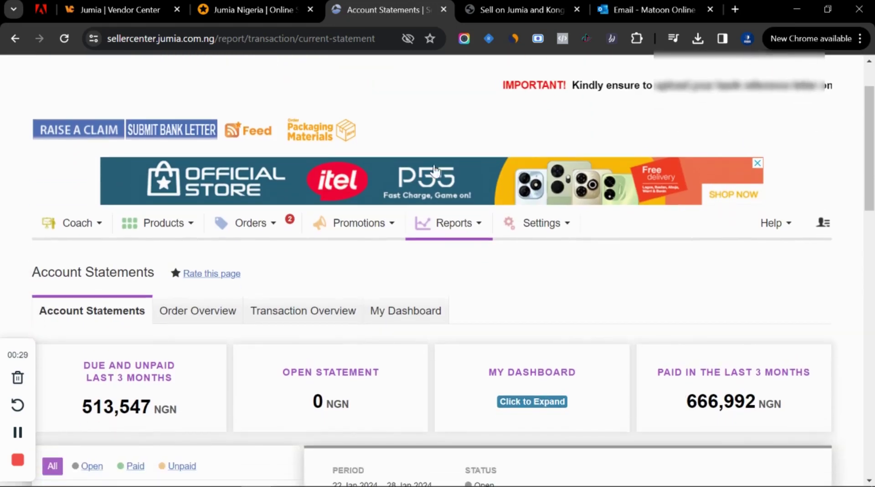
left_click(249, 7)
scroll(871, 124, "up", 4)
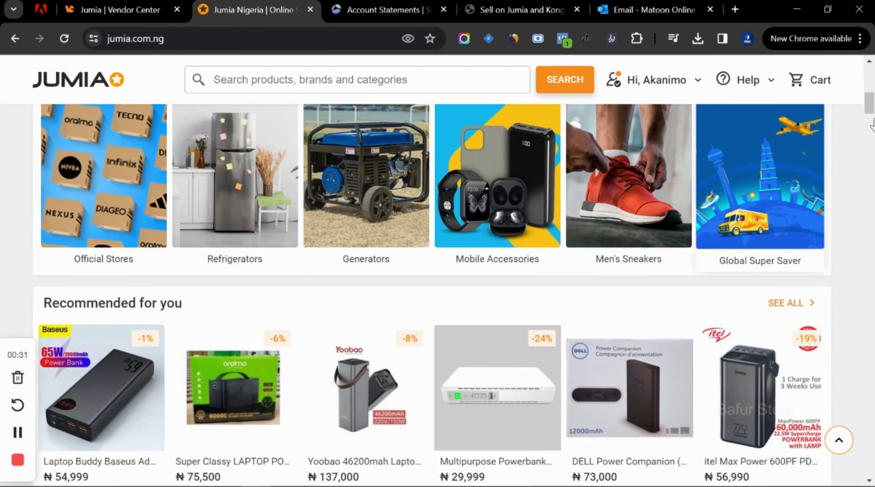
scroll(871, 124, "up", 6)
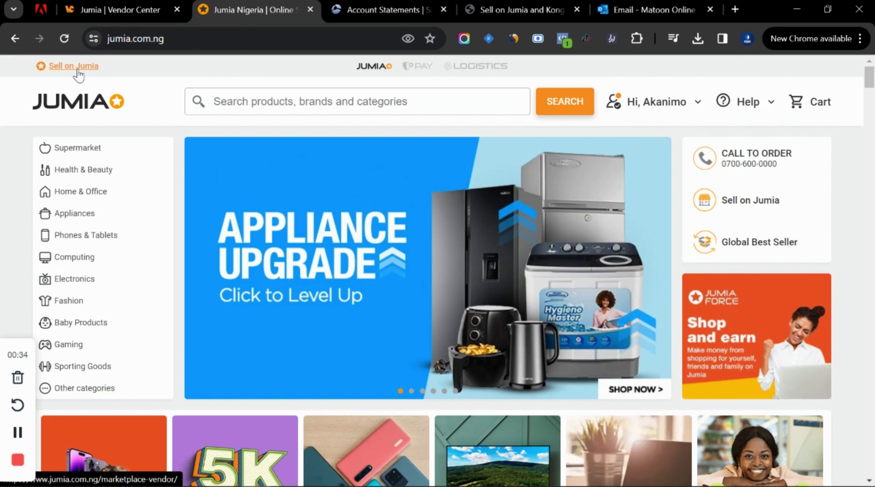
- Open the Sell Online in Nigeria page and start the vendor sign-up with START SELLING
left_click(75, 67)
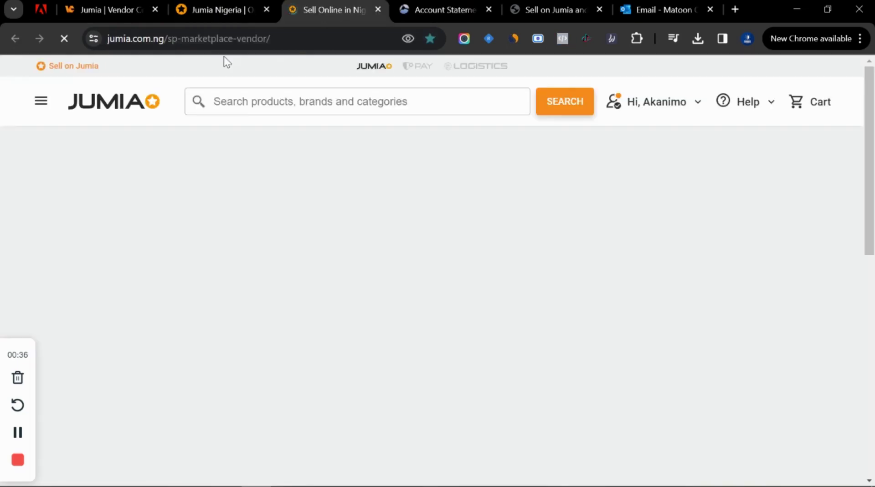
left_click(421, 12)
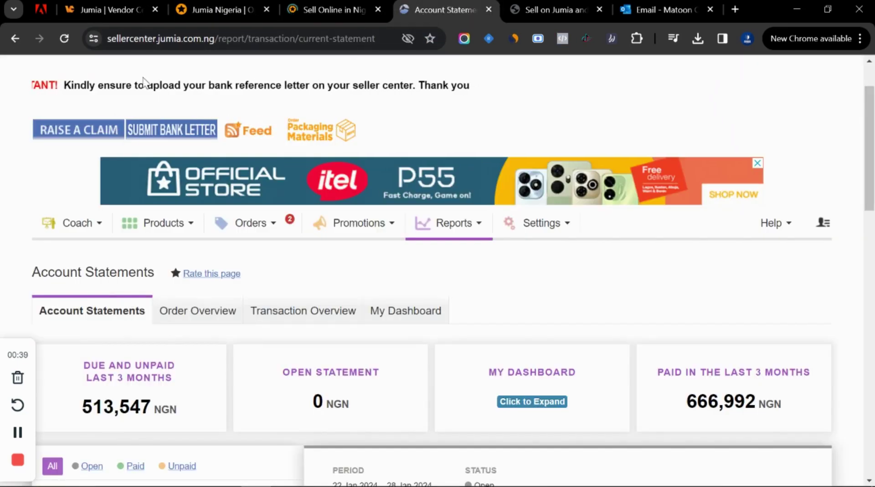
left_click(321, 7)
scroll(253, 180, "down", 6)
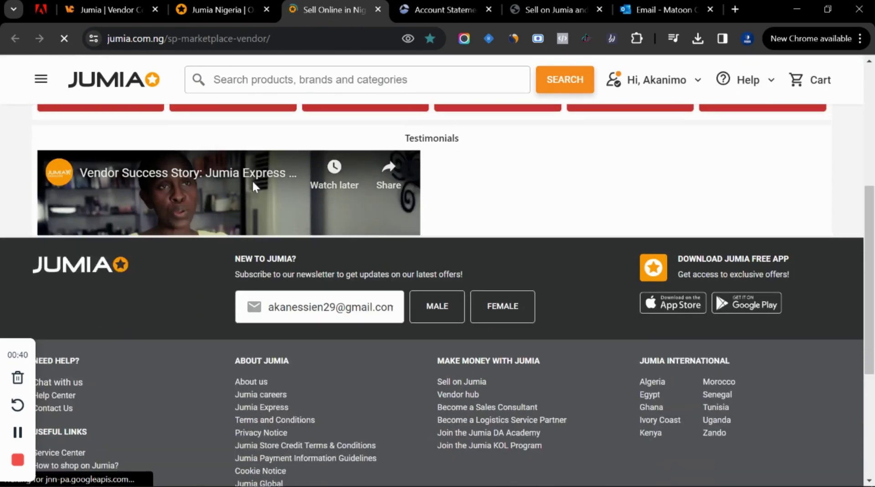
scroll(351, 242, "down", 15)
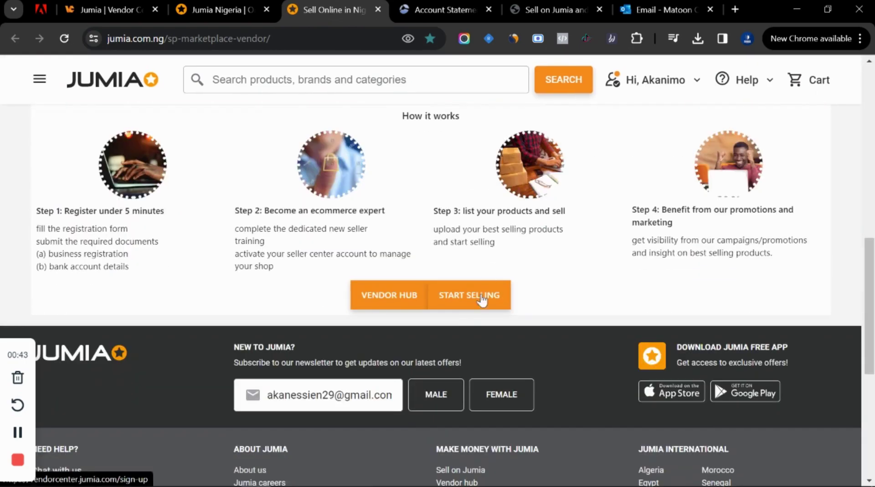
left_click(481, 297)
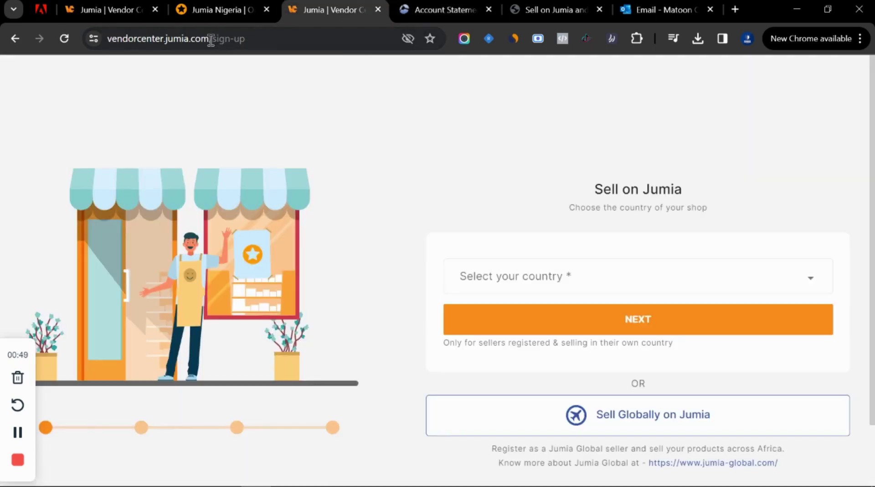
- Close the extra storefront tab and choose Nigeria as the shop country
left_click_drag(211, 40, 110, 41)
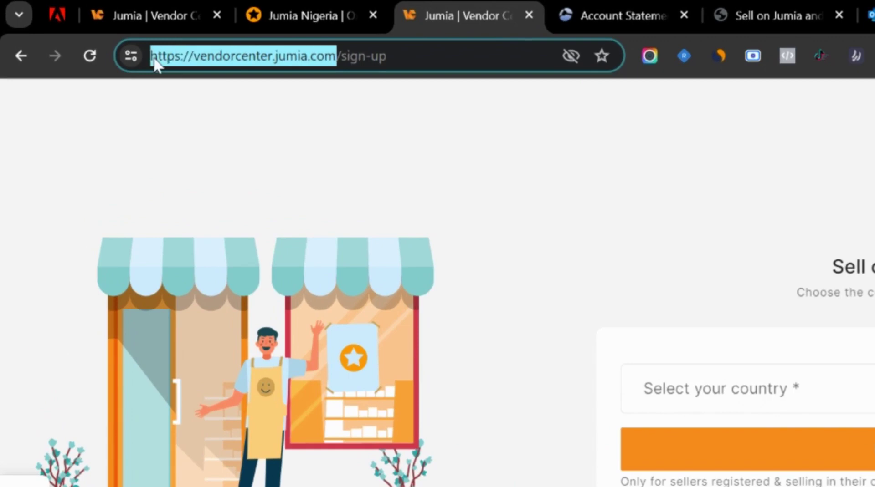
left_click(321, 130)
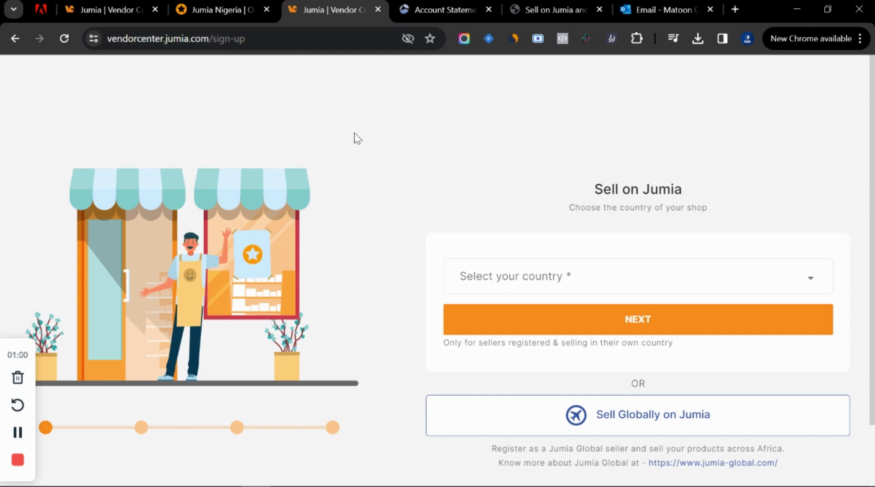
left_click(267, 9)
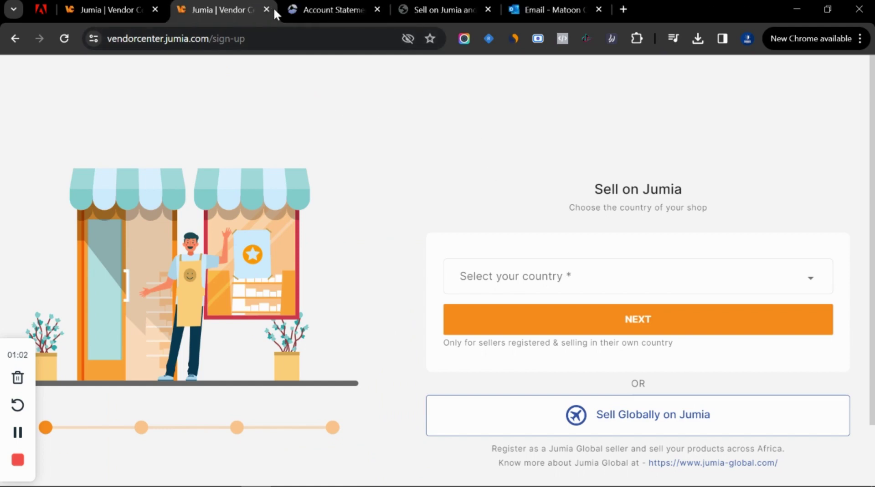
left_click(670, 282)
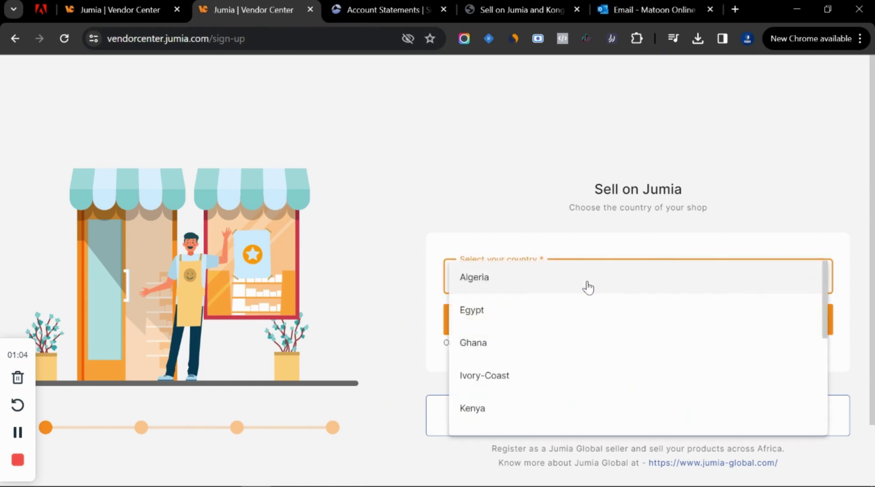
scroll(554, 340, "down", 2)
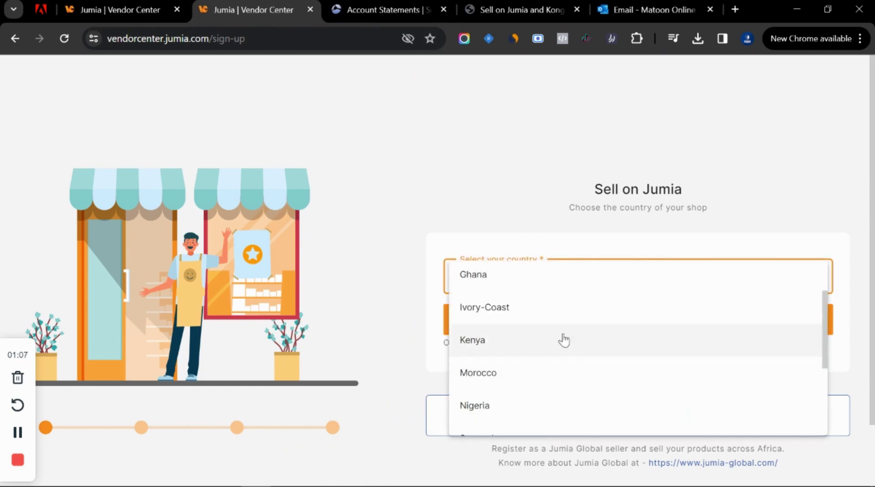
scroll(531, 328, "down", 2)
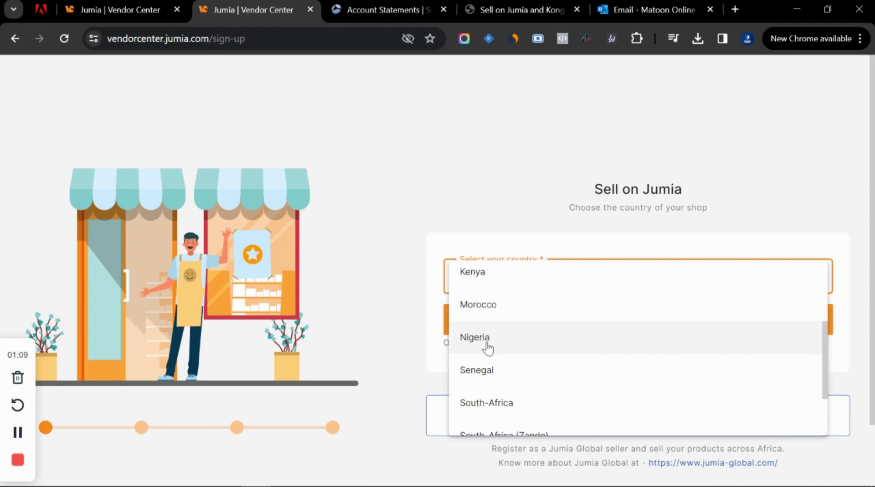
left_click(530, 339)
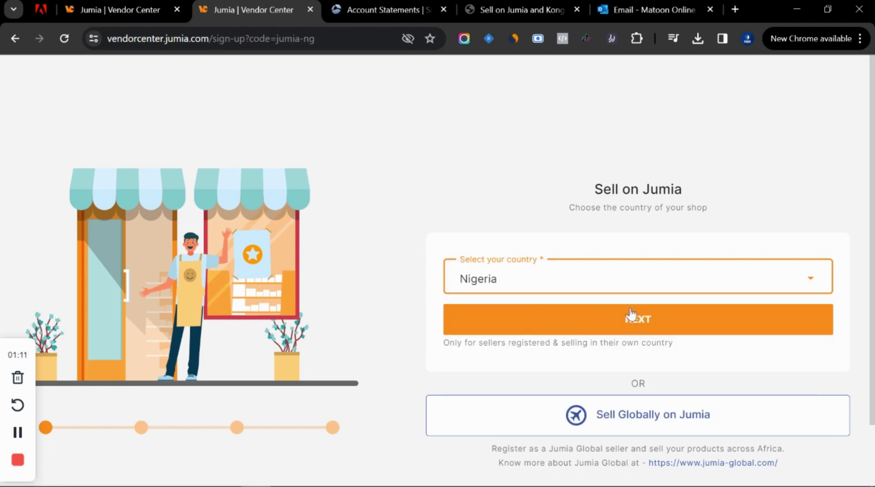
- Paste the email address, send it for verification, and check the Outlook inbox
left_click(631, 315)
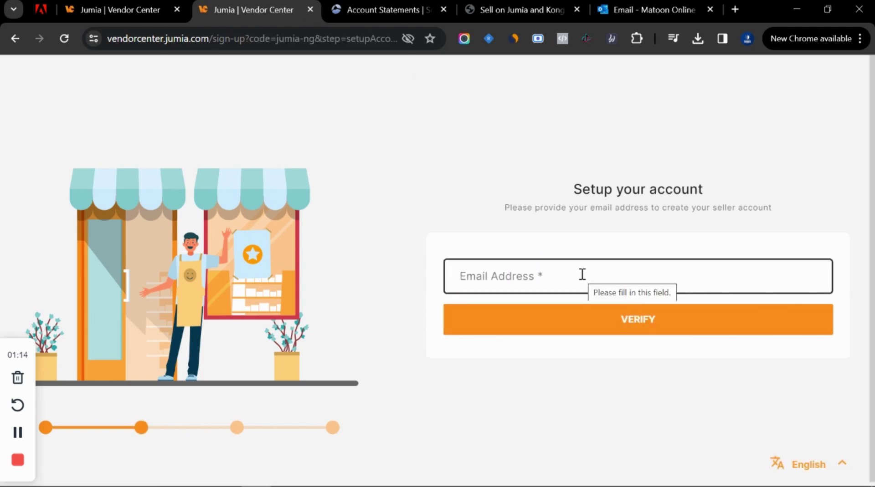
key("ctrl+v")
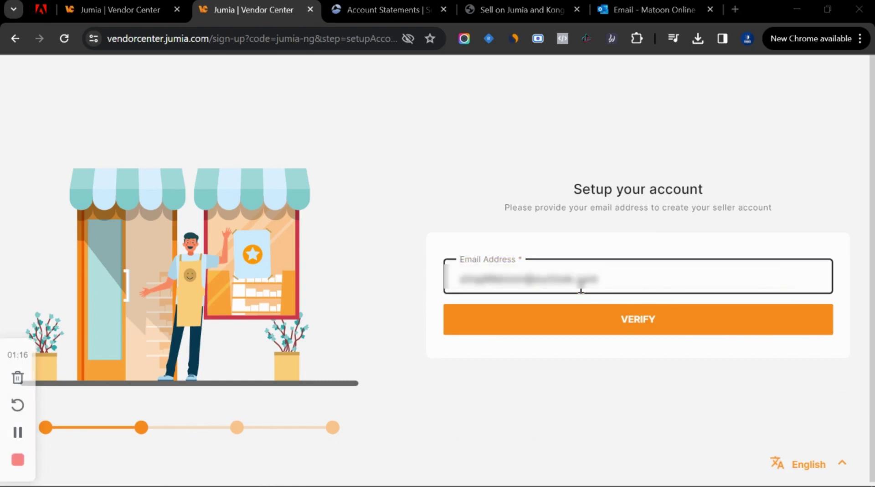
left_click(617, 327)
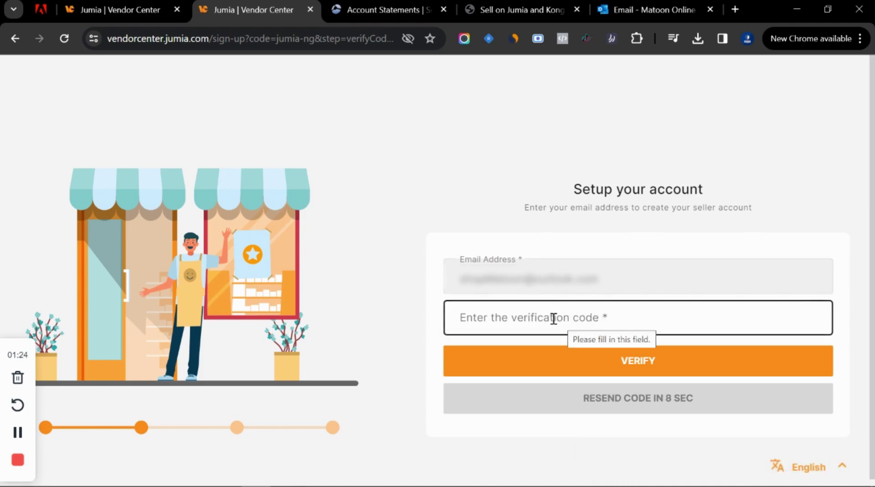
left_click(619, 10)
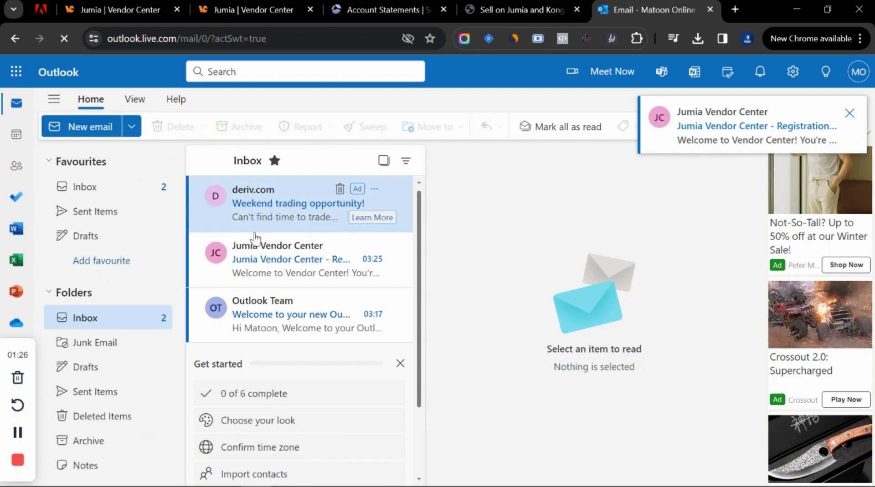
- Copy the code from the Jumia Vendor Center registration email into the sign-up verification field
left_click(255, 269)
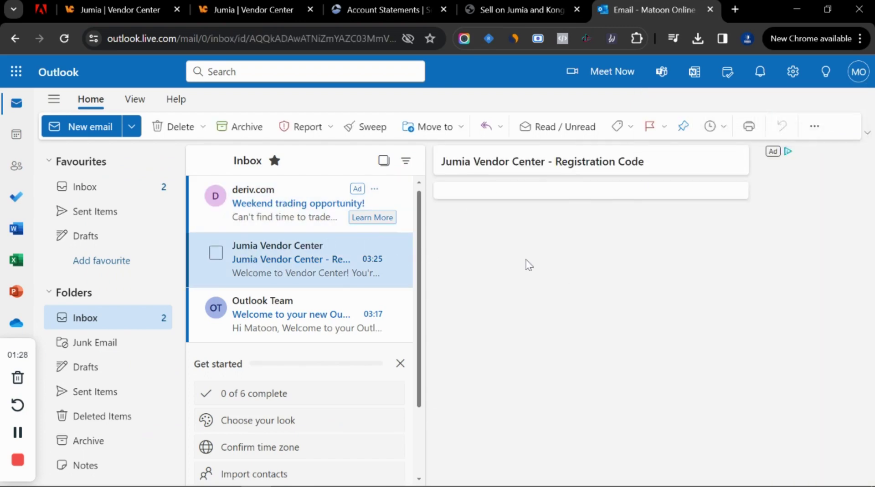
scroll(582, 309, "down", 3)
double_click(684, 271)
key("ctrl+c")
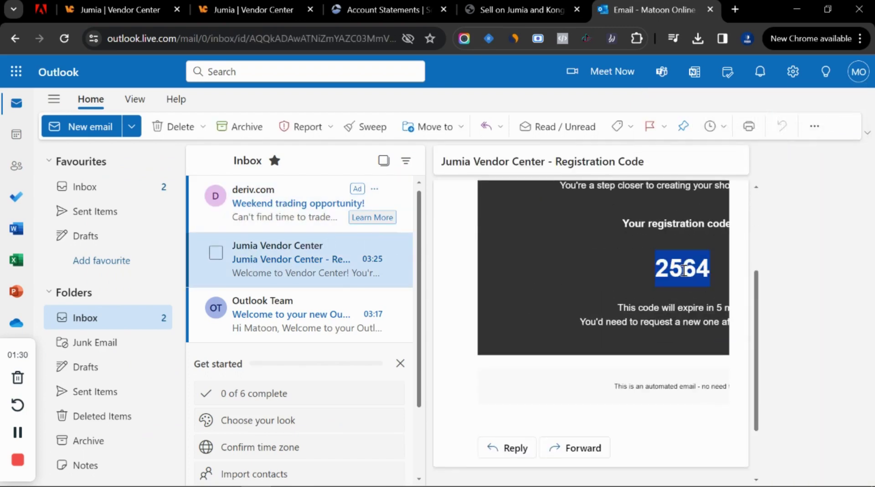
left_click(263, 9)
left_click(572, 322)
key("ctrl+v")
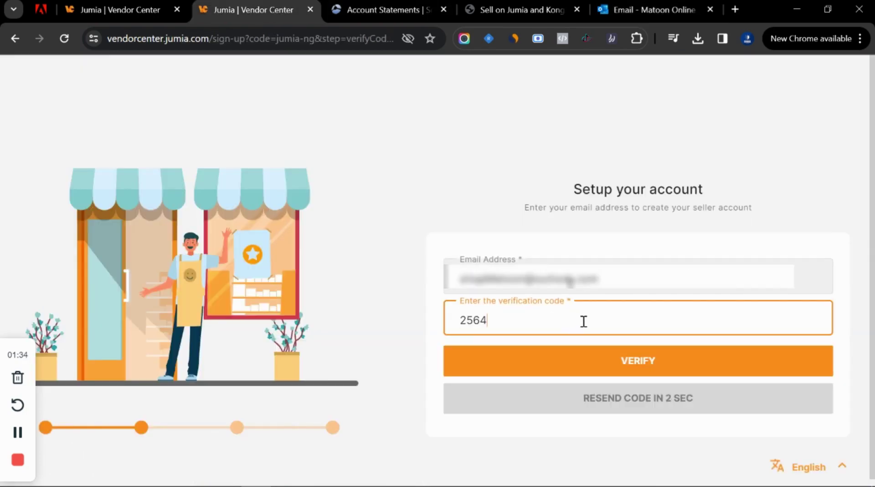
- Verify the e-mail with the code and fill in the saved phone number
left_click(659, 364)
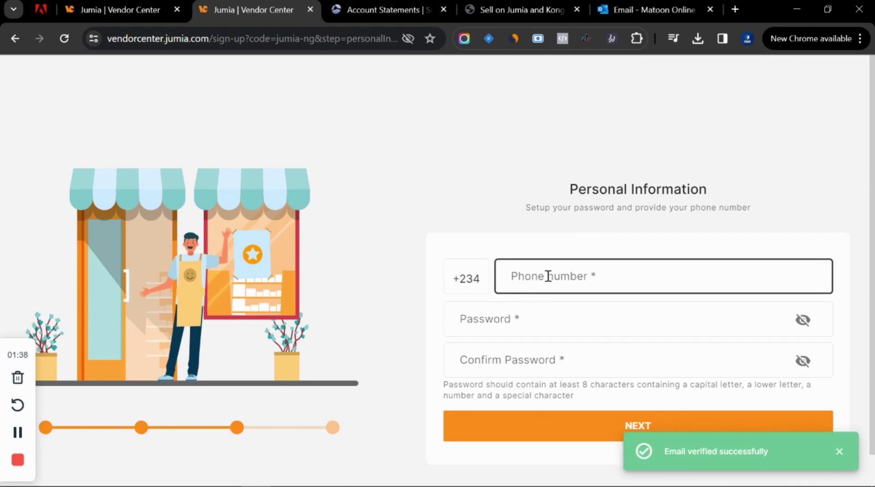
scroll(528, 300, "down", 1)
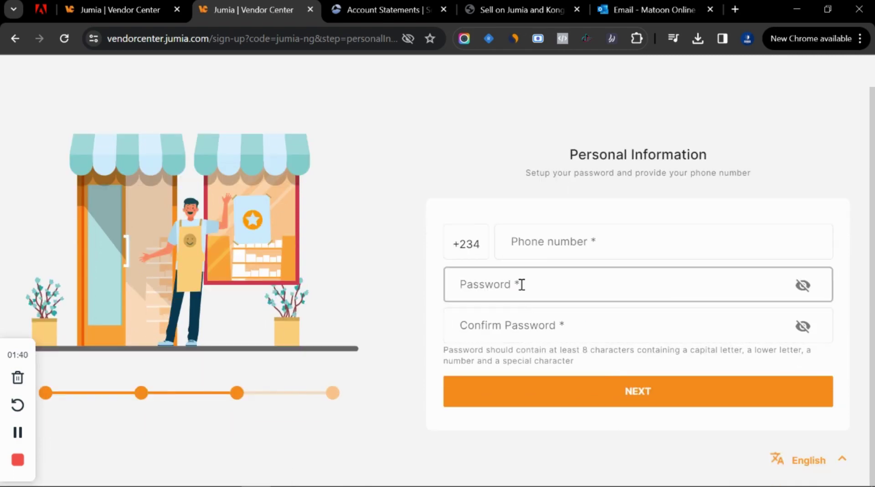
left_click(556, 240)
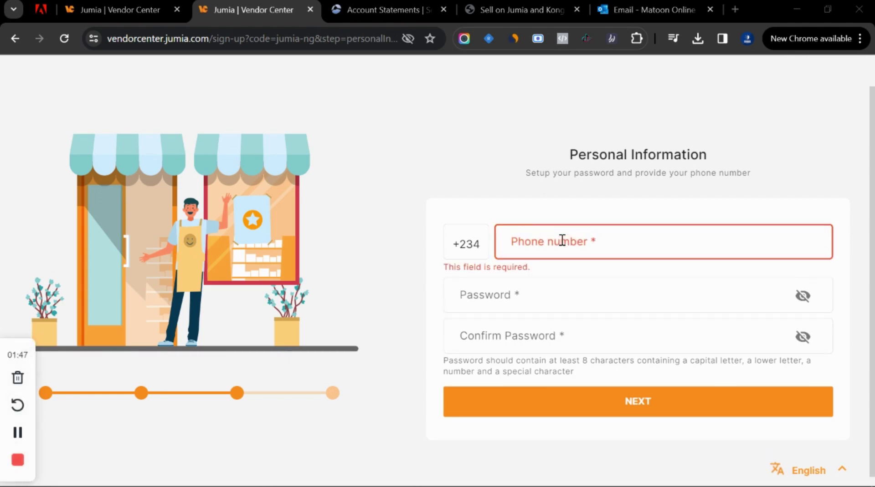
left_click(562, 240)
left_click(592, 273)
- Fill both password fields with the saved password and continue to Shop Information
left_click(484, 282)
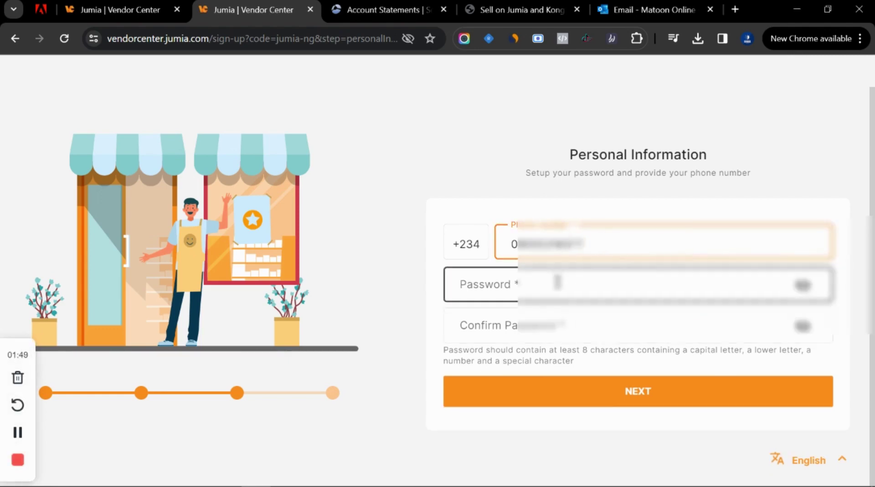
left_click(505, 288)
left_click(547, 305)
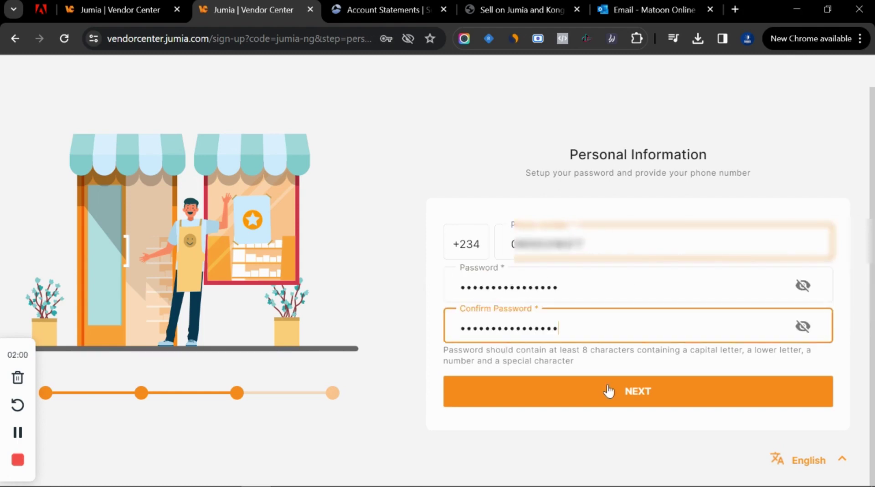
left_click(626, 394)
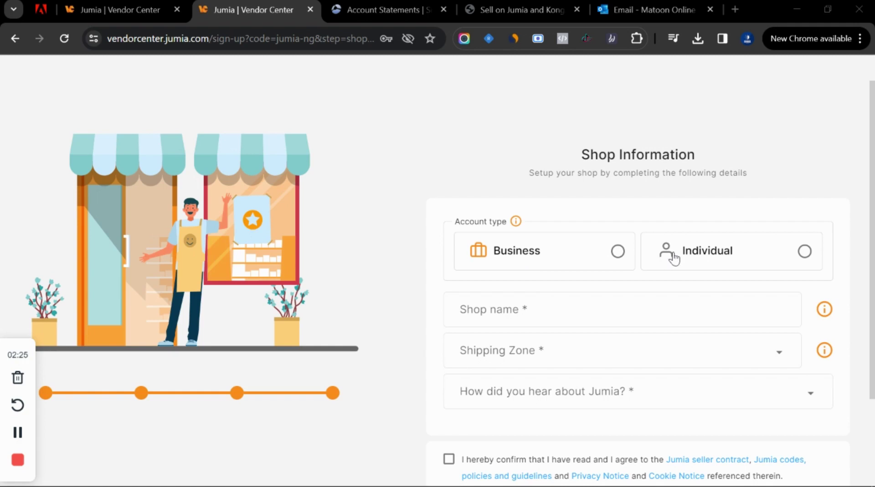
- Choose Individual as the account type and name the shop 'Shop Matoon'
left_click(736, 255)
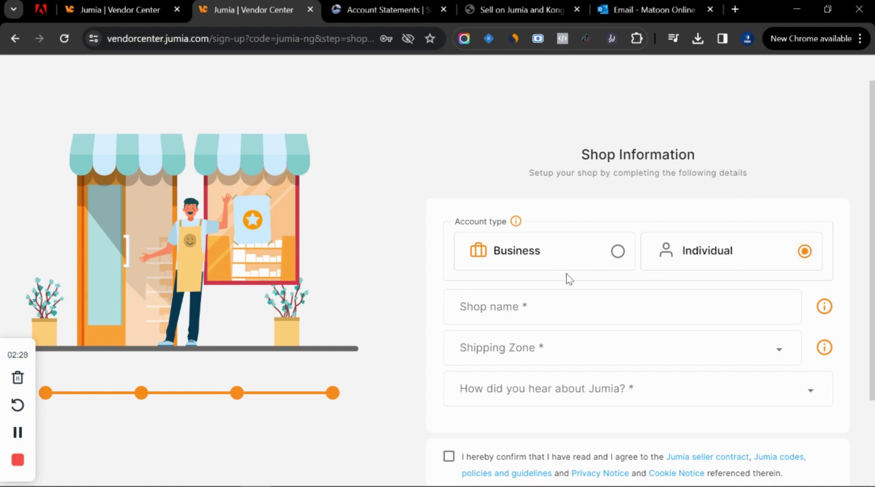
left_click(539, 298)
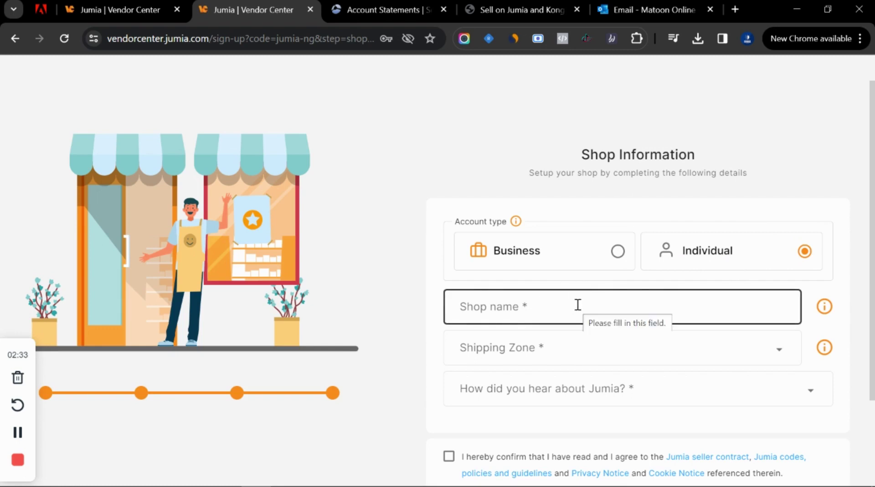
type("Shop Matoon")
- Set the shipping zone to Lagos
left_click(537, 349)
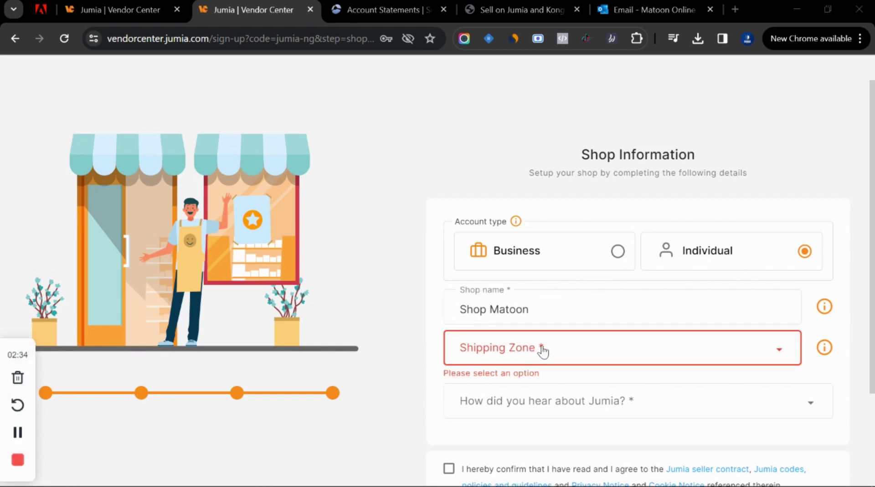
left_click(548, 357)
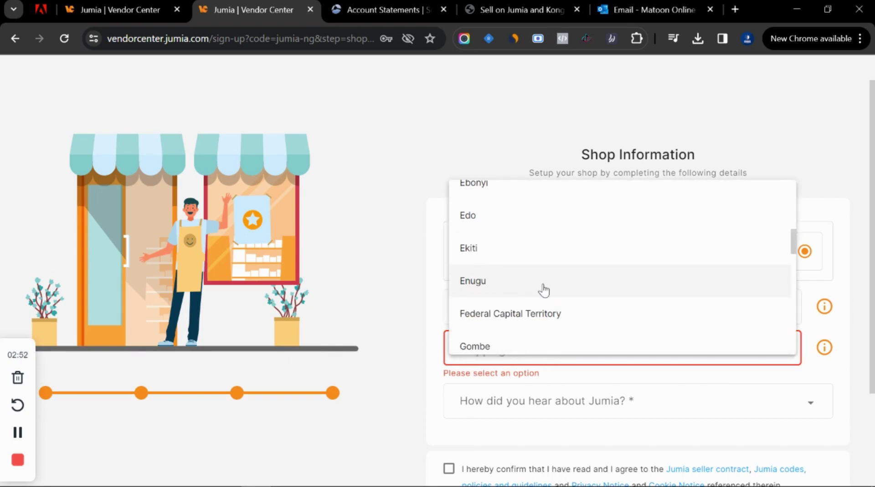
scroll(544, 290, "down", 6)
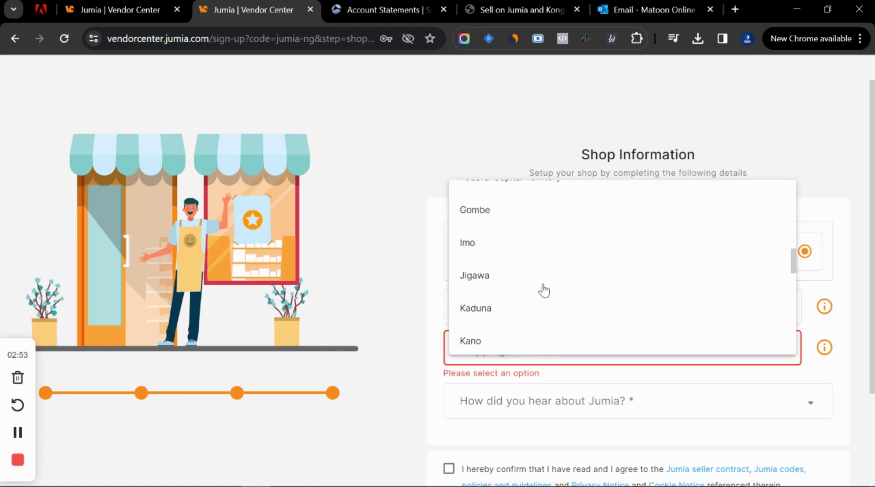
scroll(544, 290, "down", 3)
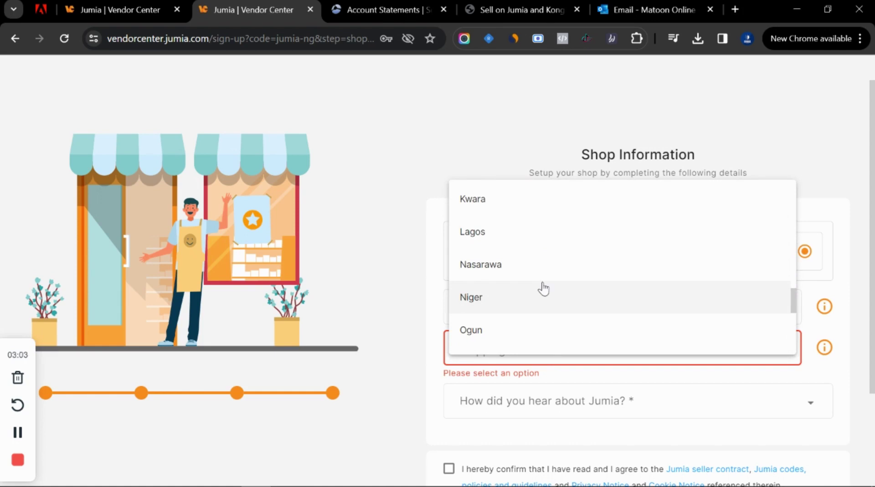
left_click(538, 241)
- Answer Google as the referral source, accept the seller terms, and submit the shop information
scroll(524, 353, "down", 2)
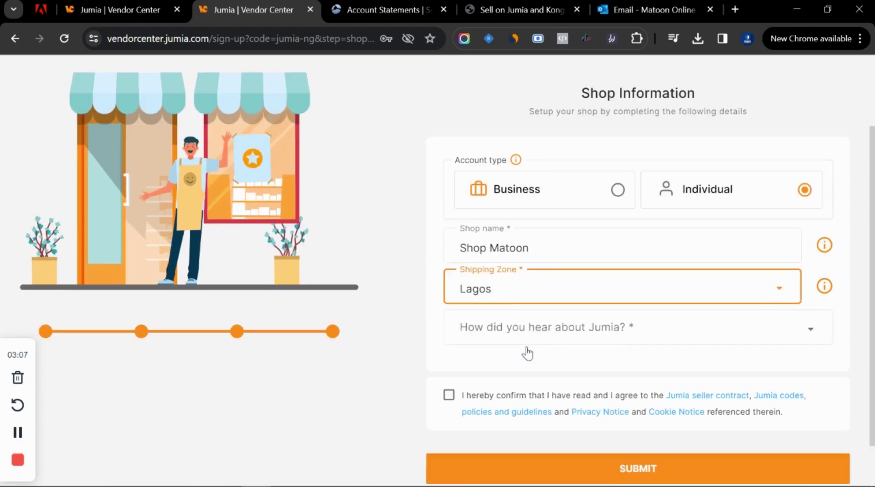
left_click(560, 322)
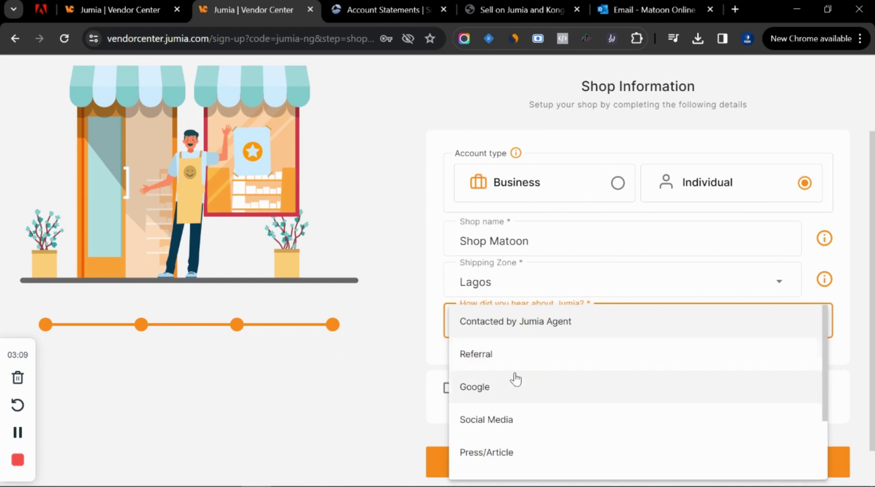
left_click(513, 394)
scroll(534, 324, "down", 1)
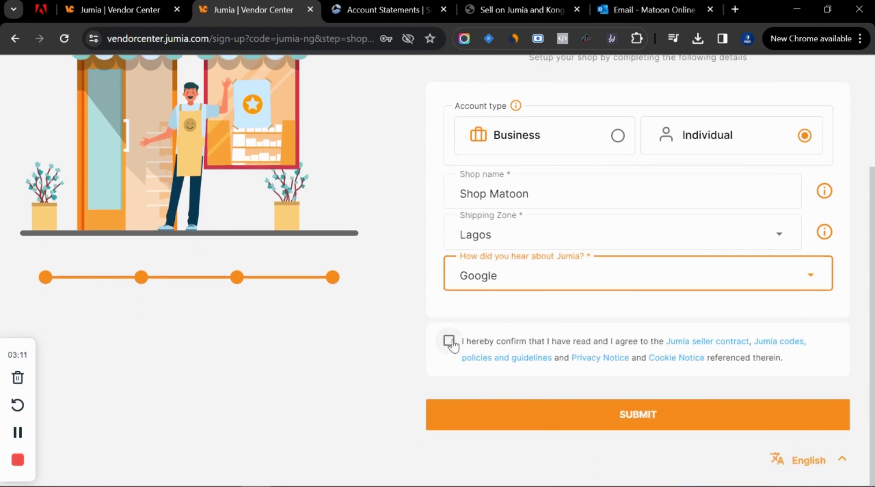
left_click(449, 341)
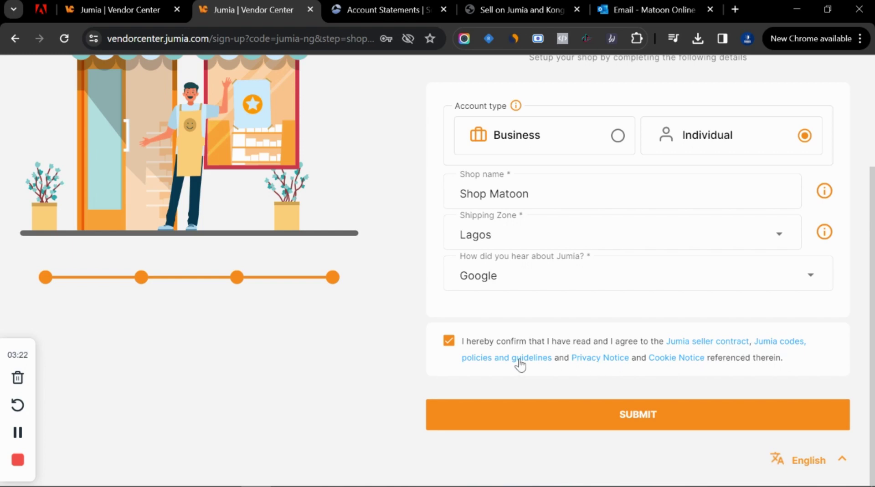
left_click_drag(645, 334, 786, 368)
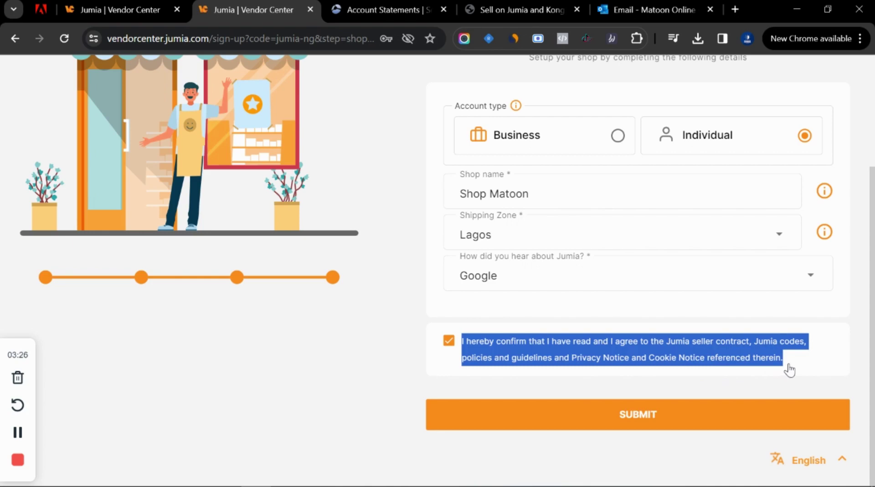
left_click(803, 384)
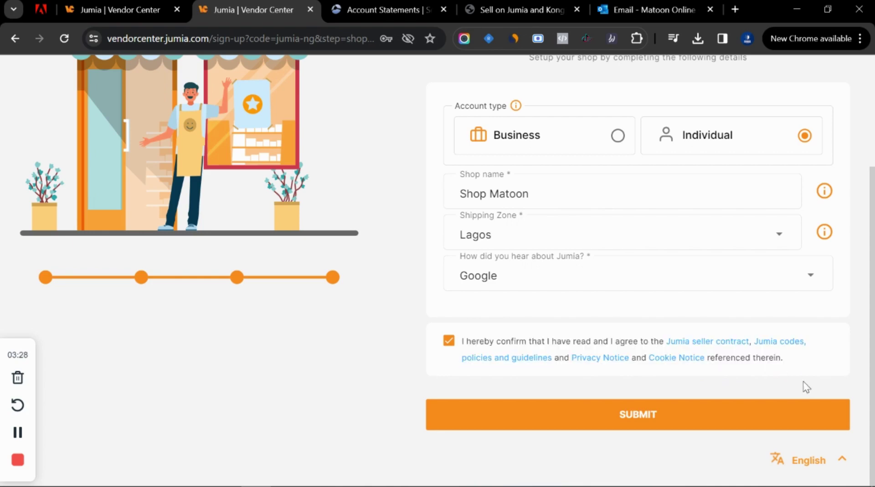
scroll(678, 364, "up", 3)
scroll(677, 363, "down", 3)
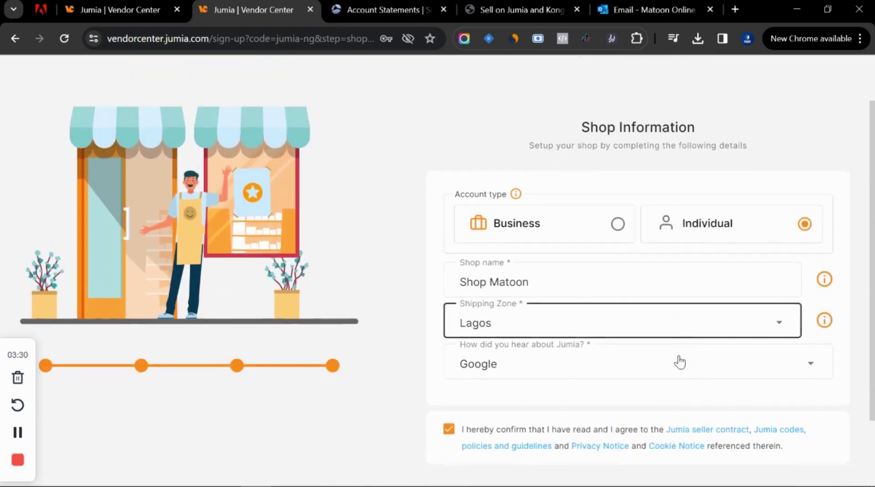
left_click(642, 425)
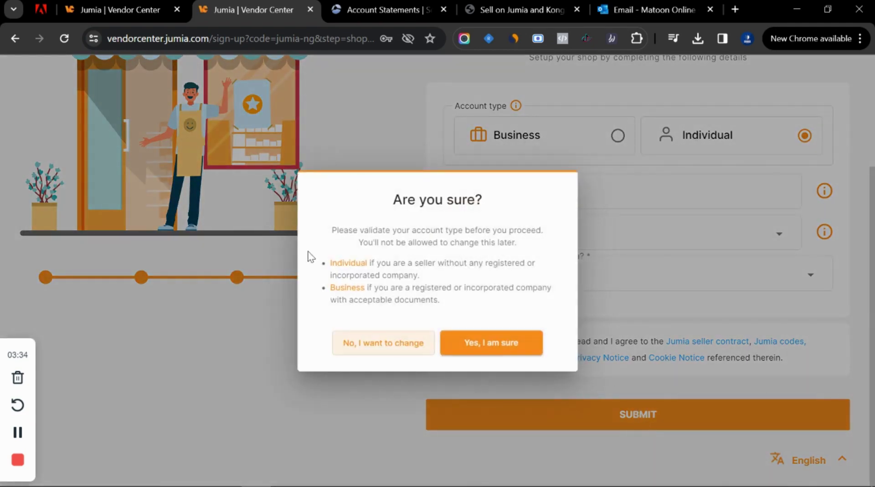
- Confirm the Individual account, log in with Remember me ticked, and save the password in the browser
left_click(501, 345)
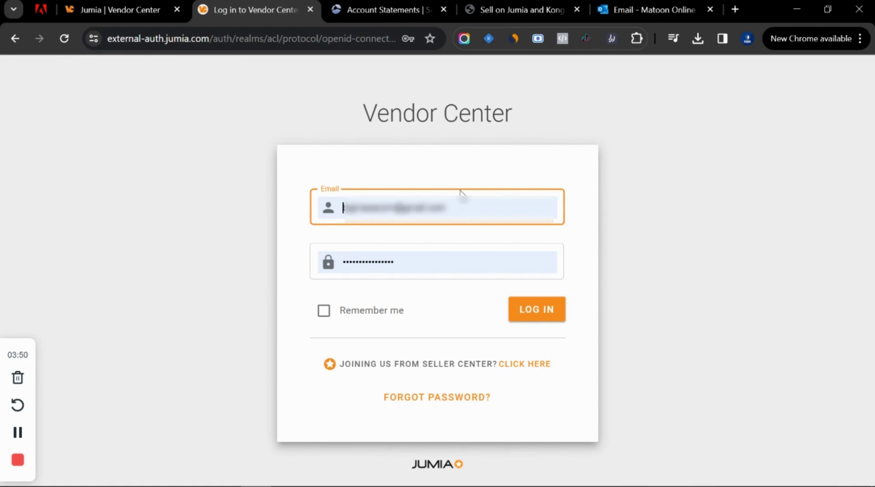
left_click(324, 311)
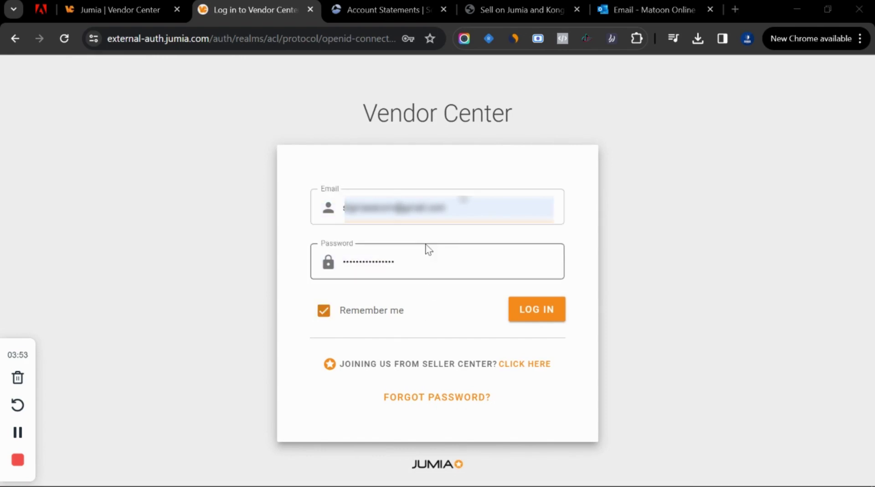
left_click(552, 314)
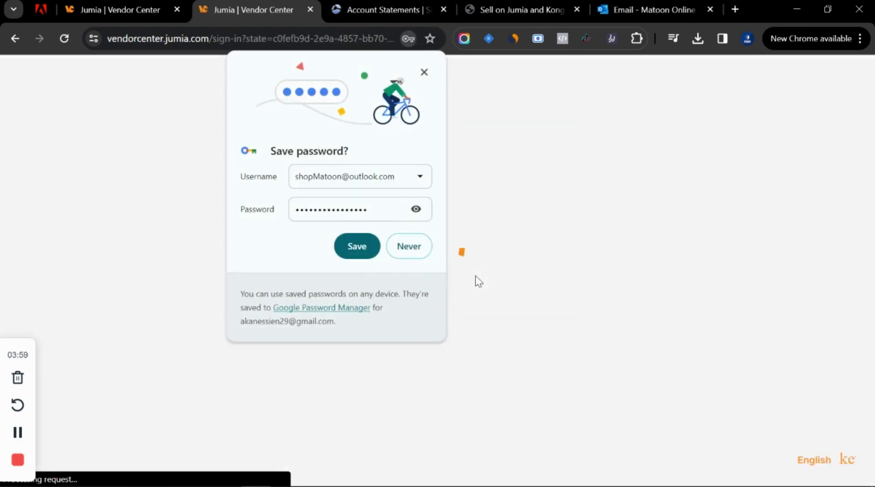
left_click(351, 250)
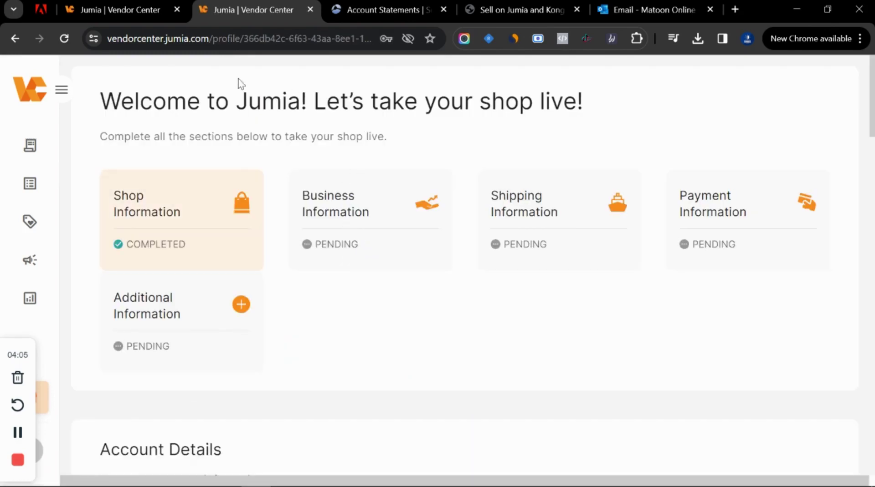
- On the other Vendor Center tab, sign in with email using the saved Chrome login
left_click(145, 10)
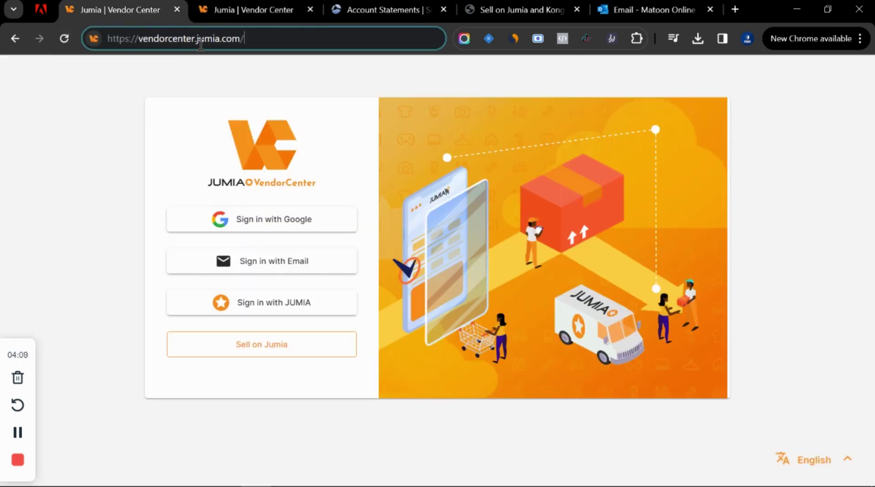
left_click(261, 267)
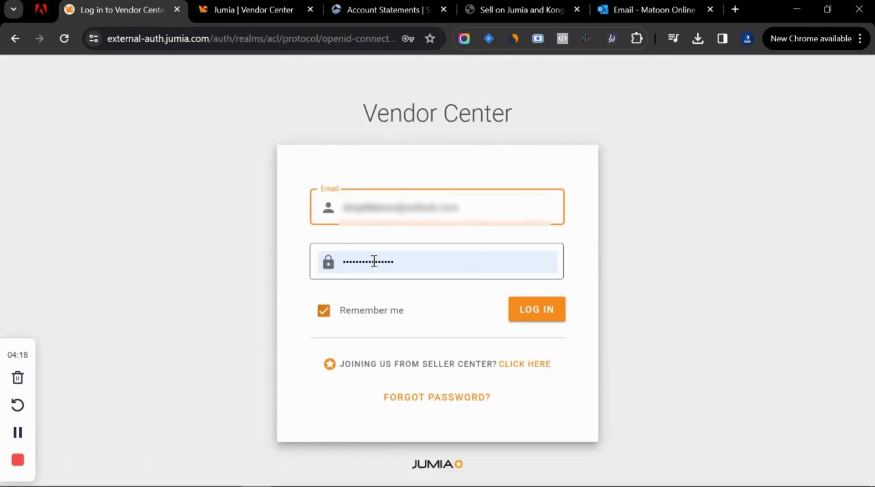
left_click(337, 208)
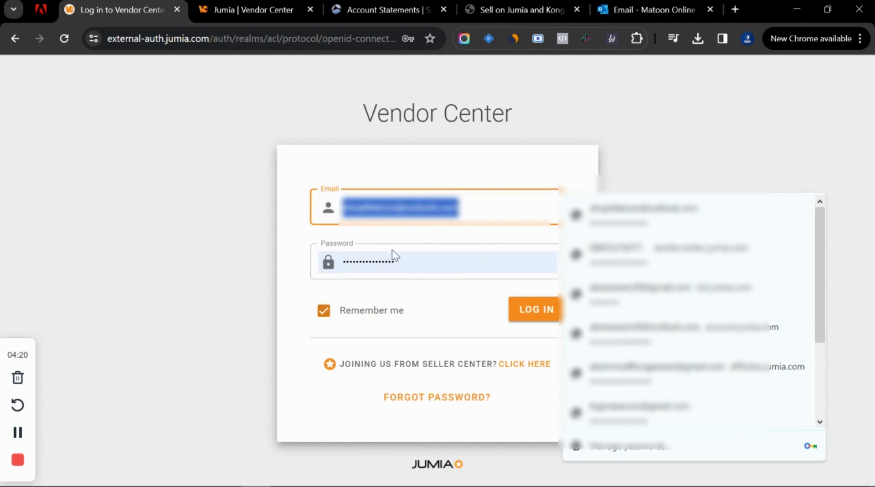
left_click(513, 308)
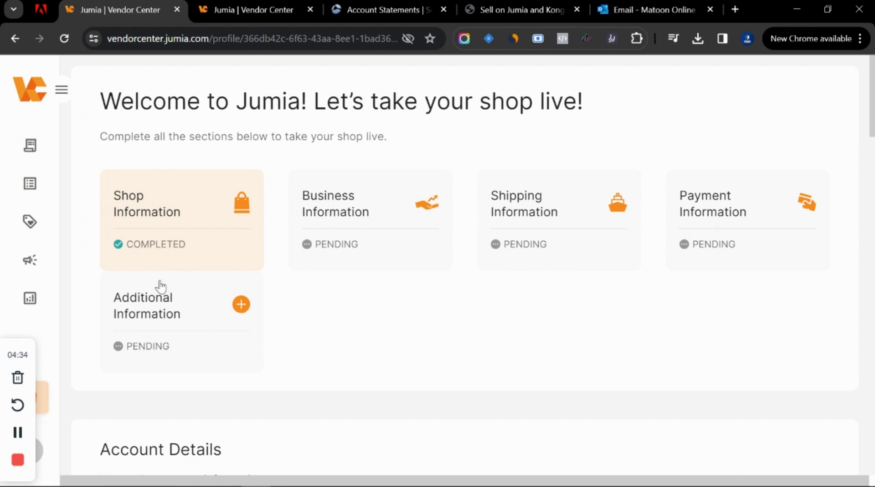
- Scroll through the saved Shop Information form, then open the Business Information form
left_click(339, 232)
left_click(155, 228)
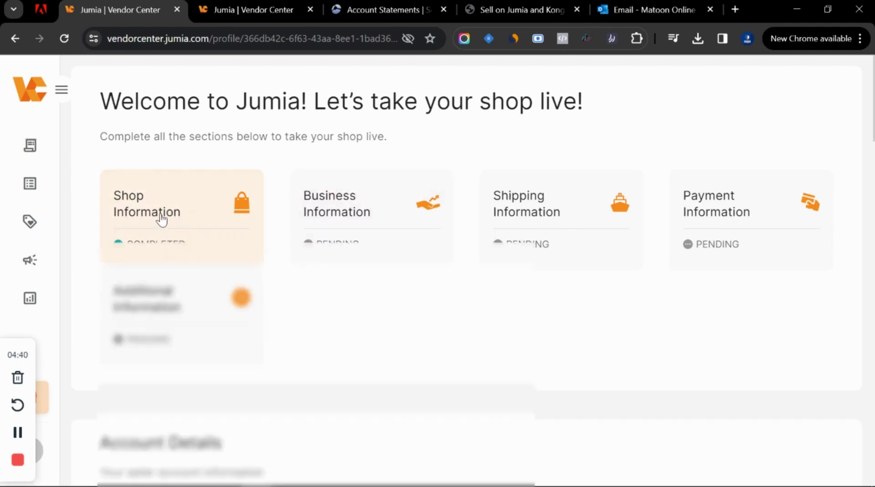
scroll(157, 223, "down", 5)
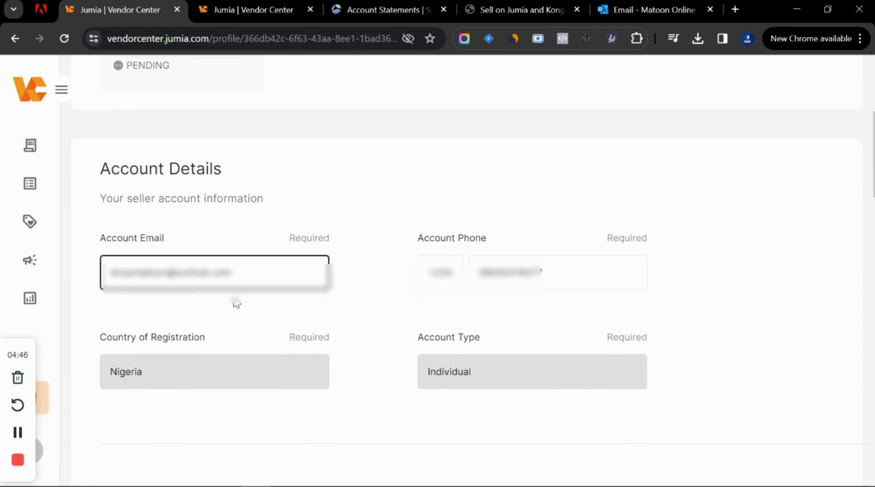
scroll(236, 303, "down", 6)
scroll(167, 272, "down", 7)
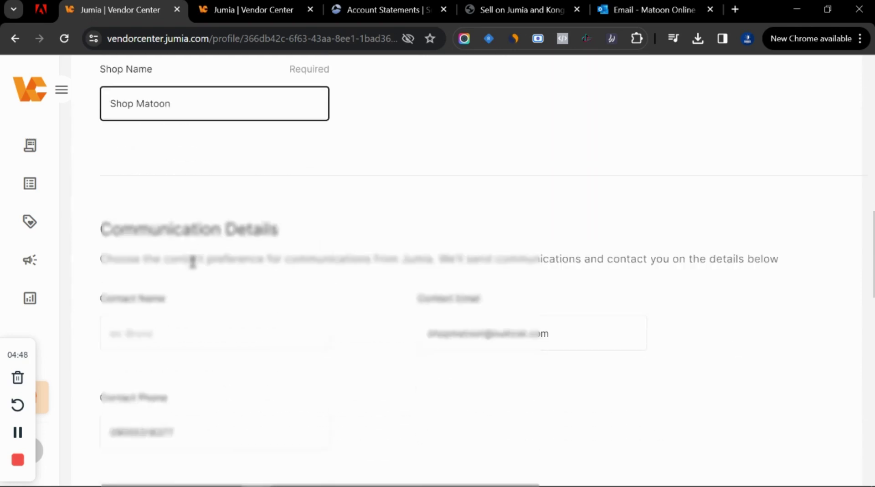
scroll(165, 274, "down", 5)
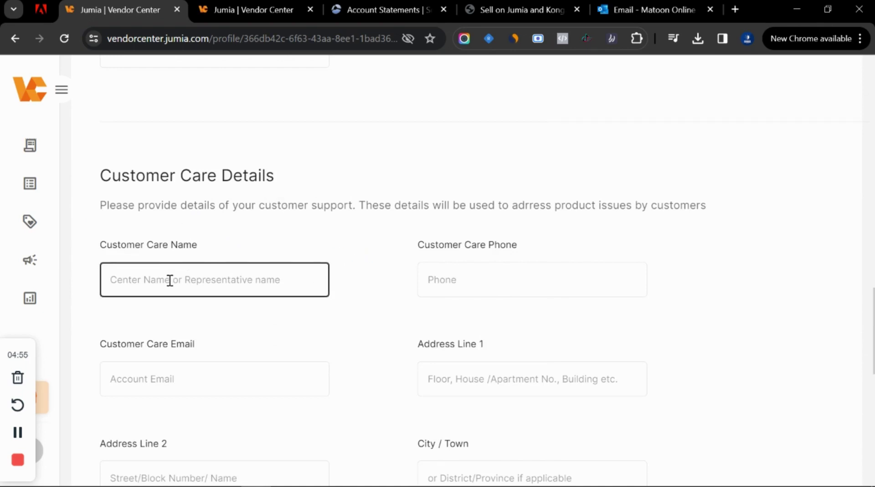
scroll(228, 309, "down", 2)
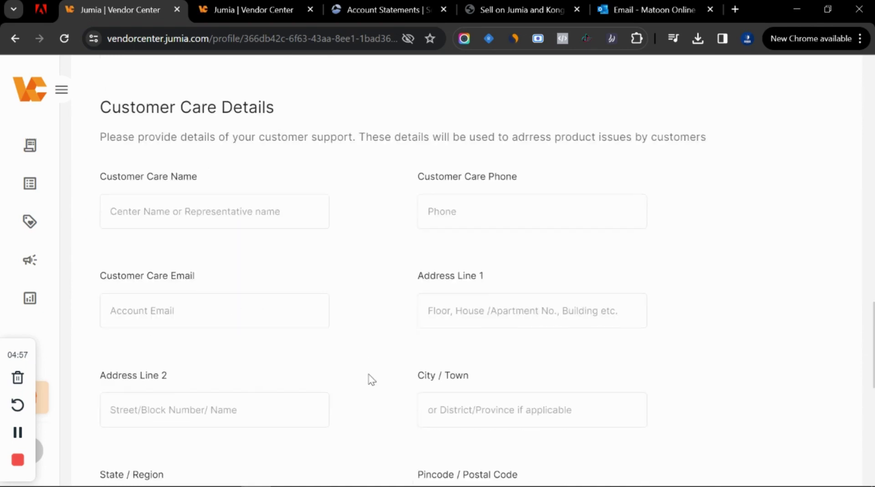
scroll(433, 379, "down", 2)
scroll(400, 354, "down", 3)
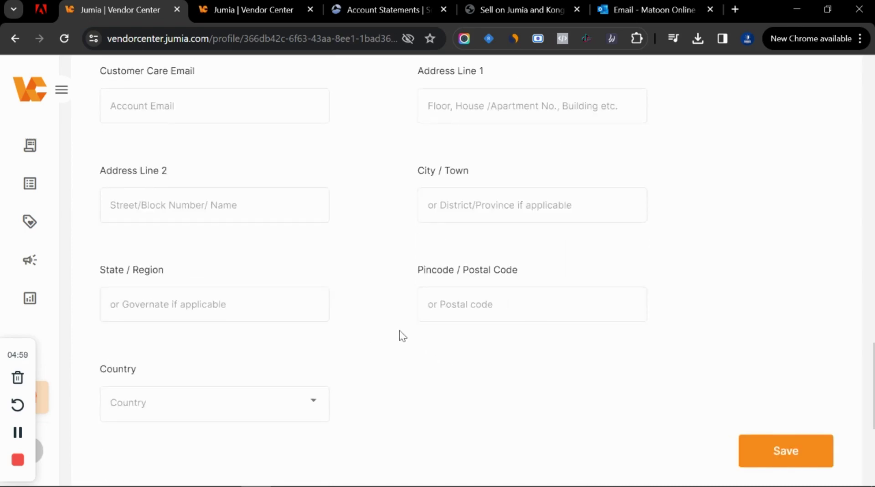
scroll(402, 336, "up", 15)
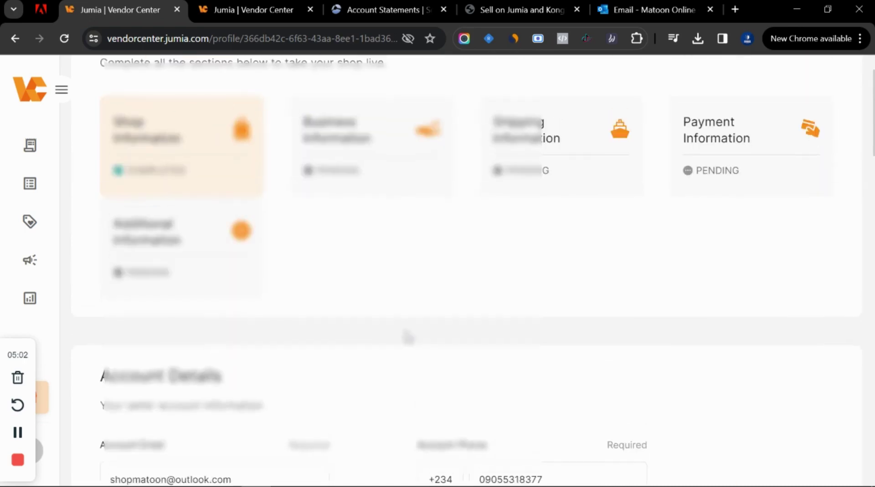
scroll(407, 337, "up", 2)
left_click(313, 226)
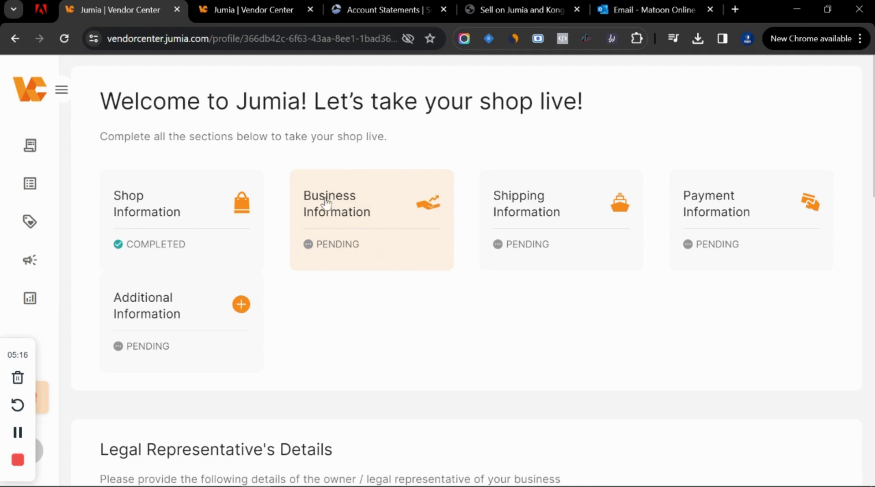
scroll(363, 246, "down", 3)
scroll(368, 251, "down", 2)
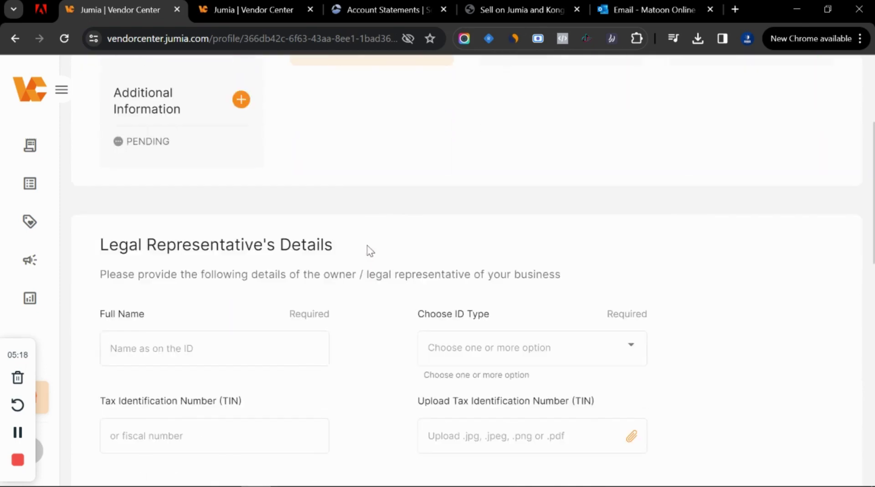
scroll(244, 282, "down", 2)
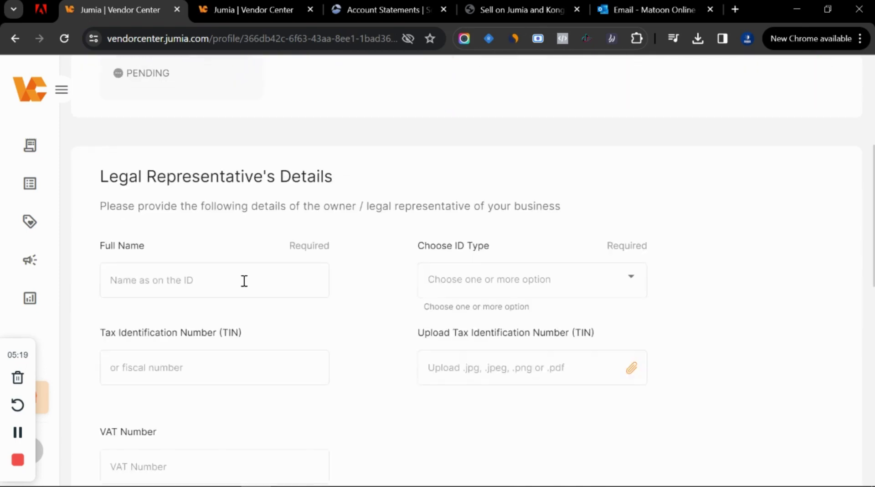
left_click(466, 283)
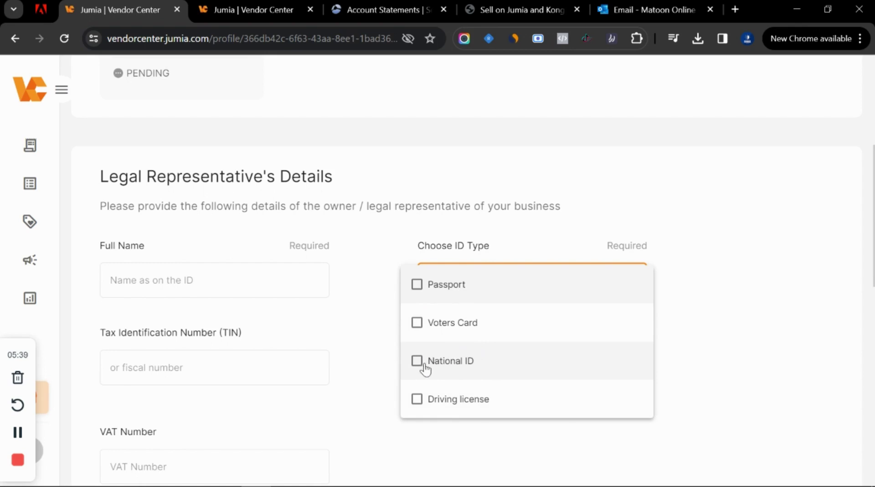
left_click(713, 345)
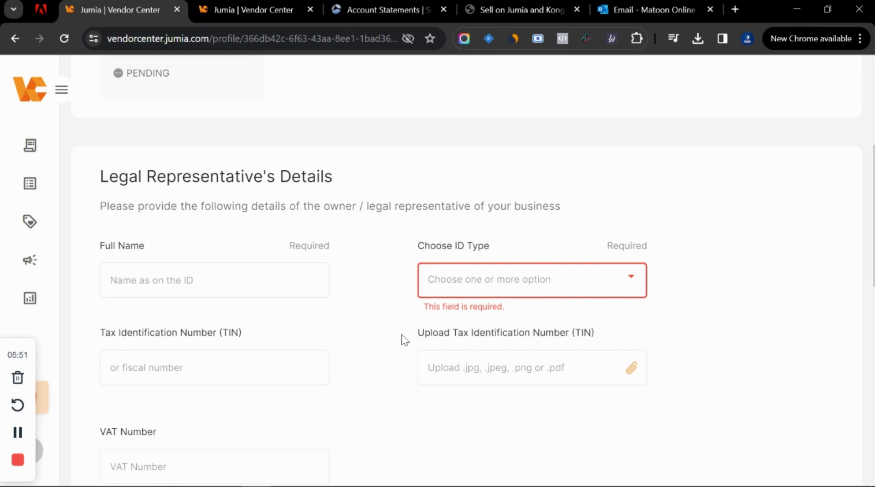
scroll(396, 337, "down", 1)
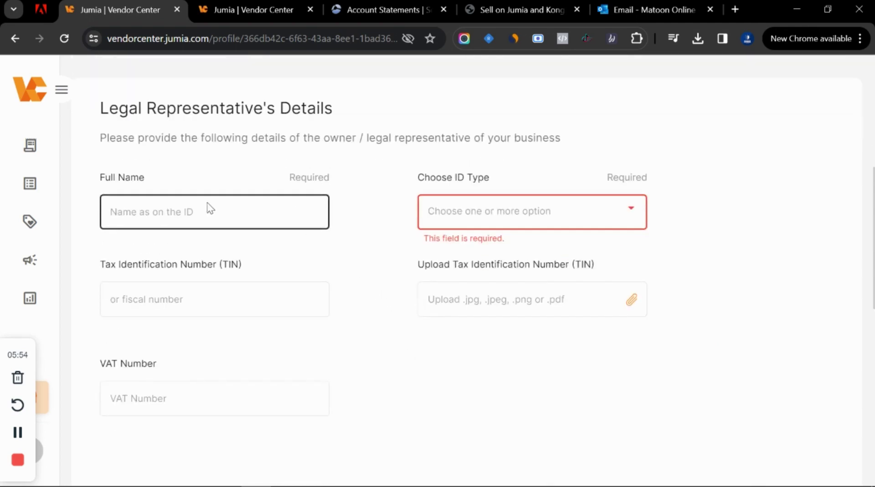
scroll(777, 236, "down", 3)
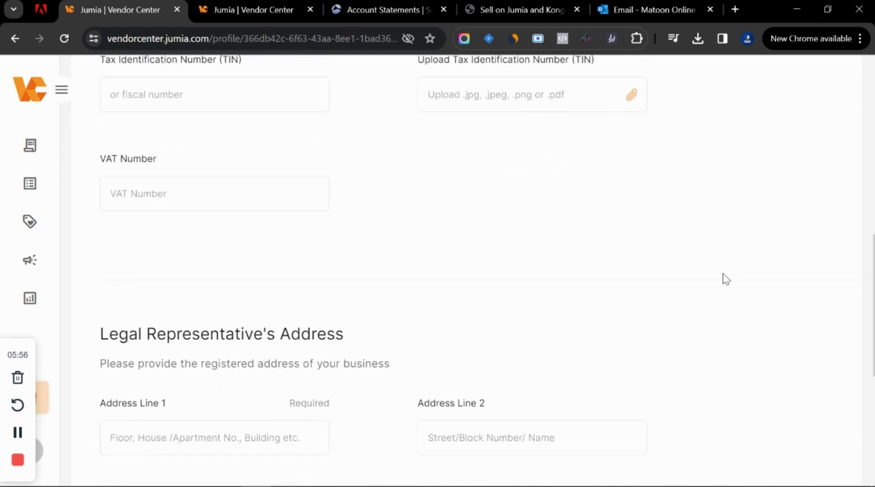
scroll(723, 276, "up", 3)
left_click(317, 227)
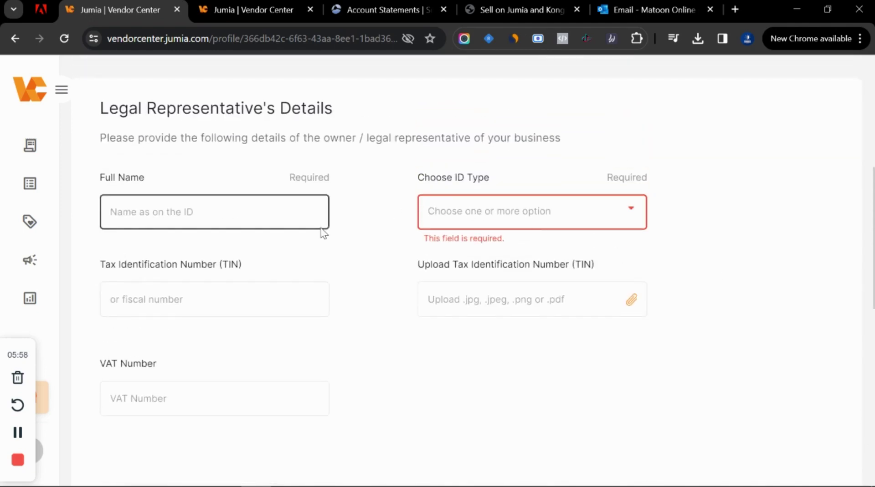
- Set the representative's ID type to Passport
scroll(410, 218, "down", 1)
left_click(430, 204)
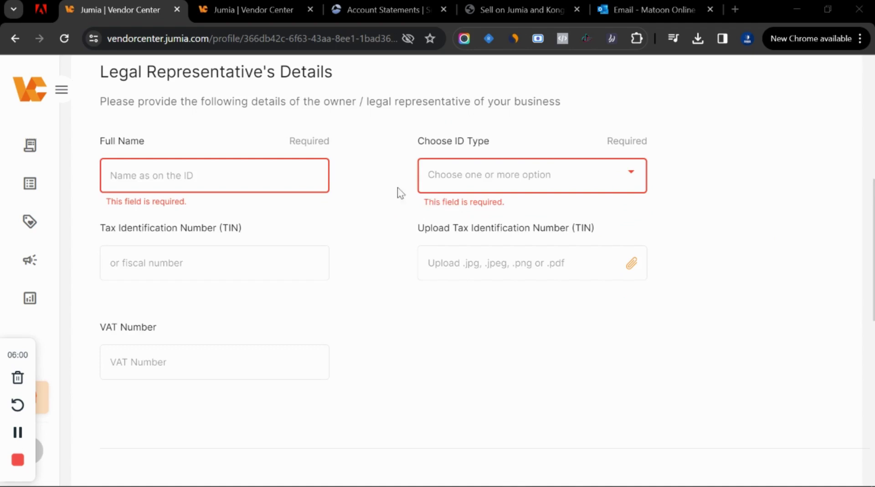
left_click(454, 185)
left_click(455, 185)
scroll(451, 186, "down", 2)
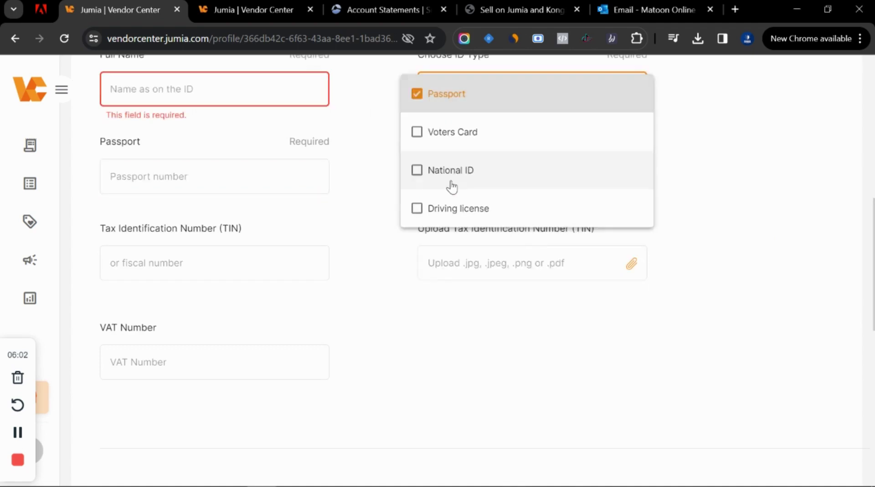
left_click(395, 189)
scroll(437, 202, "up", 2)
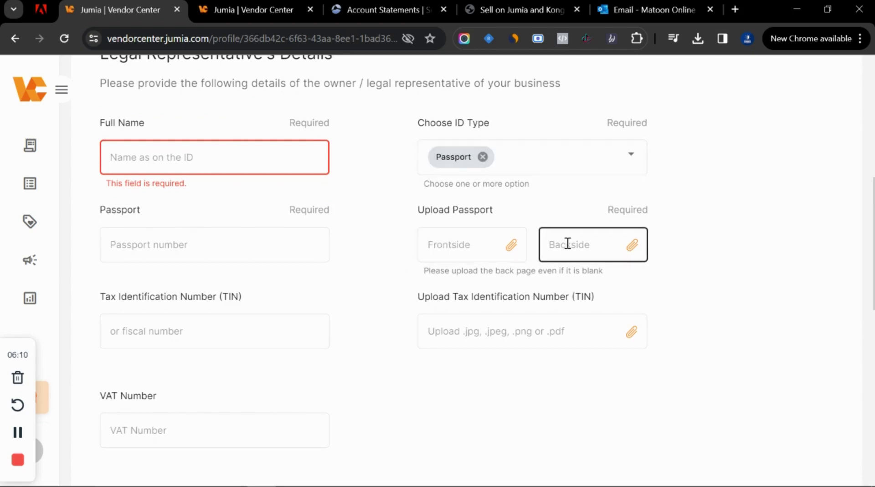
- Replace Passport with Voters Card as the ID type
left_click(483, 157)
left_click(485, 163)
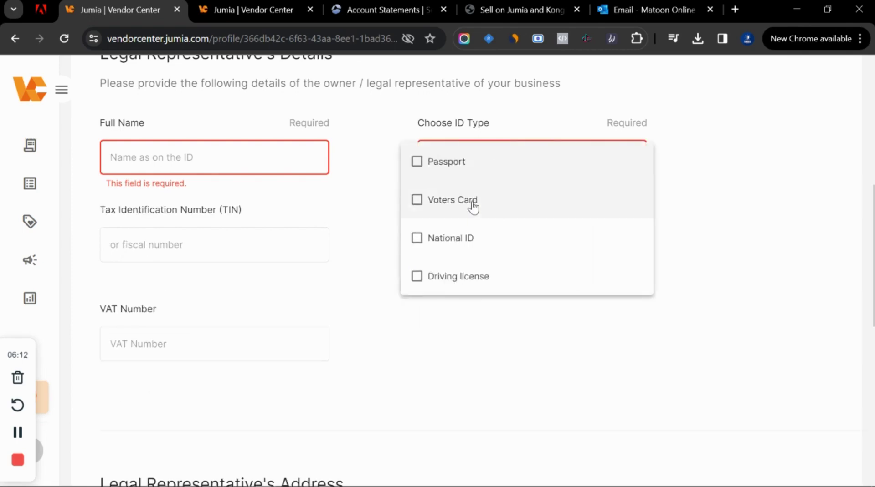
left_click(473, 205)
left_click(410, 203)
scroll(442, 232, "up", 3)
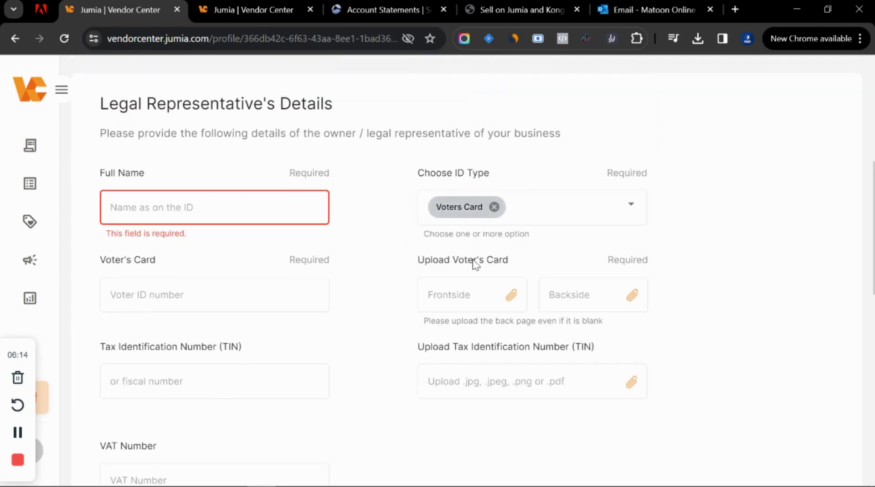
scroll(538, 297, "up", 2)
scroll(444, 325, "down", 2)
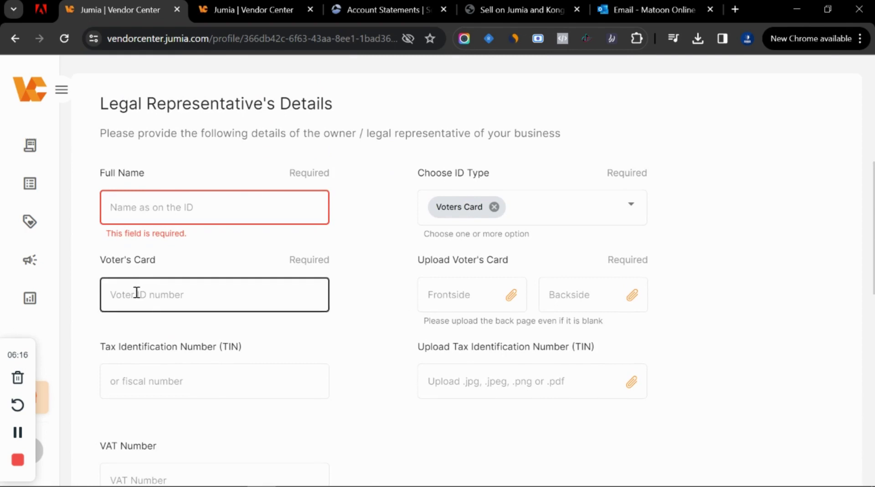
- Replace Voters Card with National ID as the ID type and select its number field
left_click(161, 296)
left_click(494, 206)
left_click(490, 214)
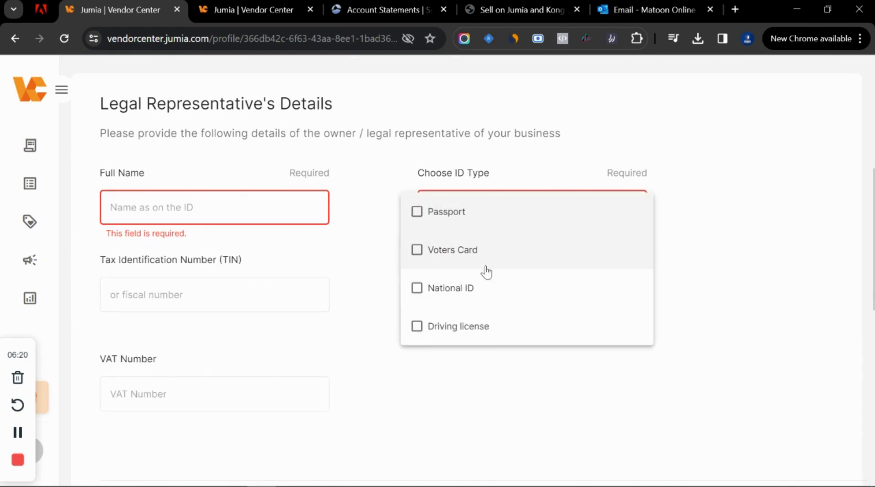
left_click(485, 283)
left_click(448, 246)
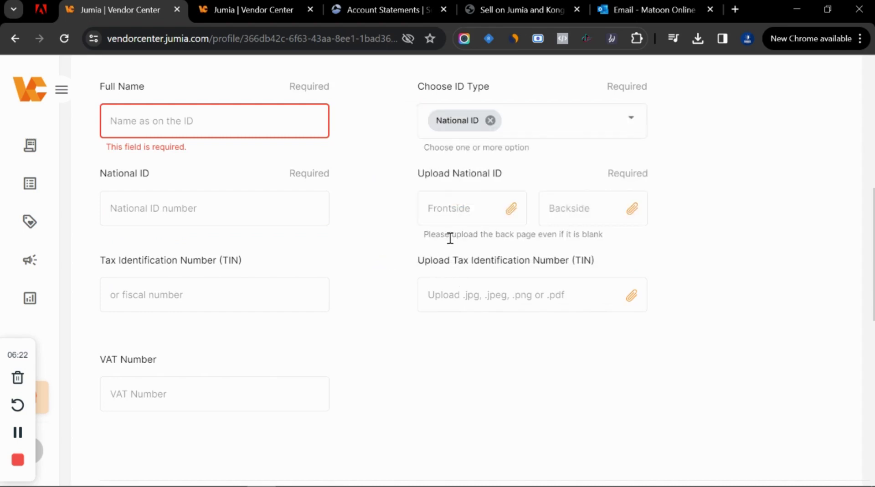
left_click(171, 206)
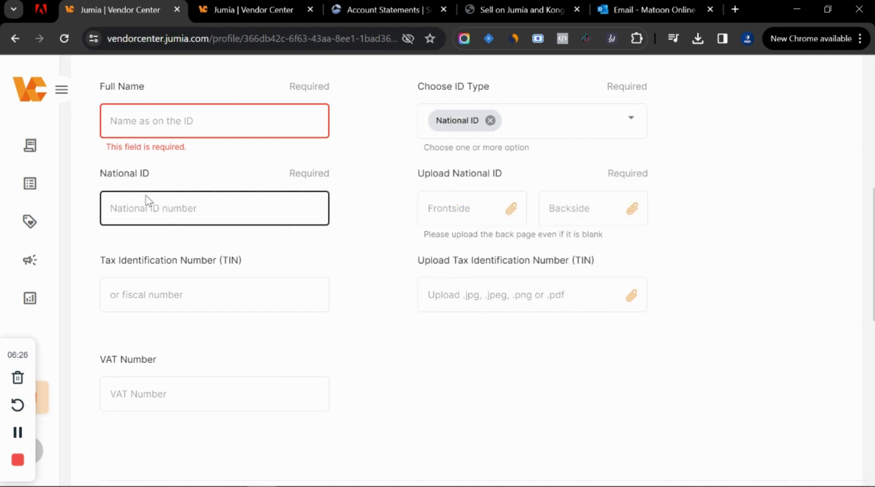
scroll(455, 223, "up", 2)
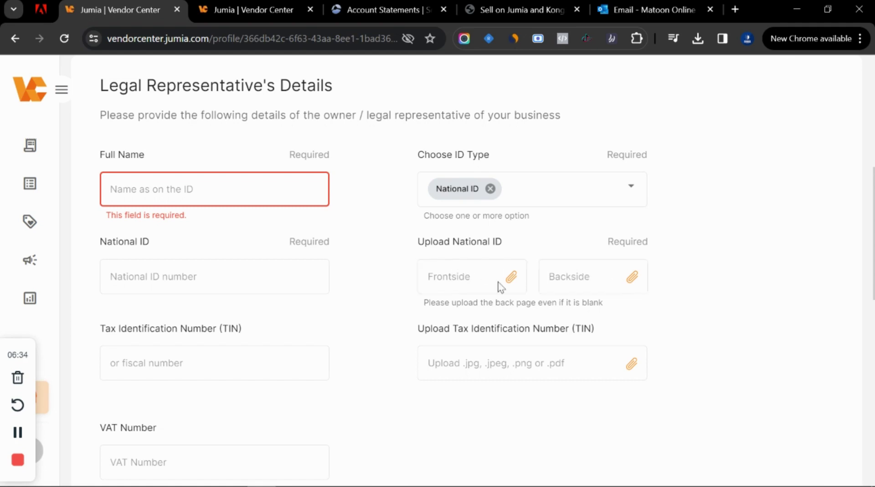
- Replace National ID with Driving license as the ID type
left_click(490, 189)
left_click(479, 191)
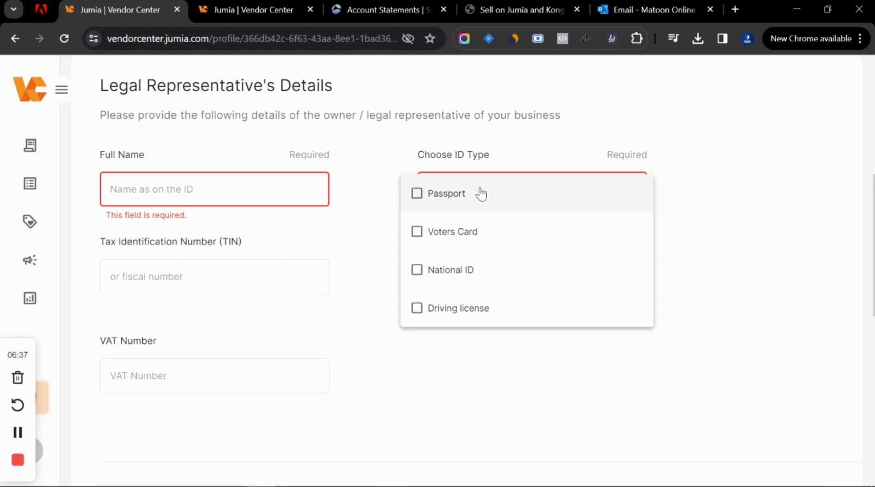
left_click(463, 310)
scroll(456, 255, "down", 2)
left_click(384, 251)
scroll(384, 250, "up", 3)
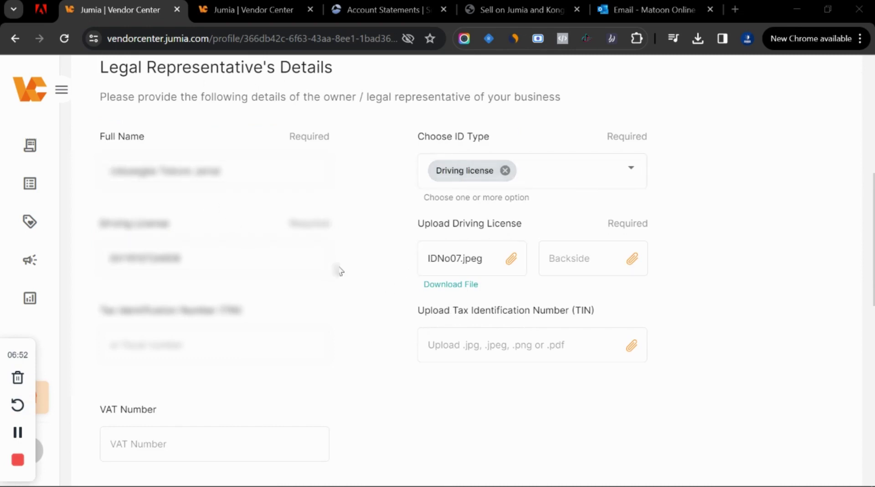
- Focus the Driving License number field, scroll toward the Legal Representative's Address, then view the Qurnex Jumia page
left_click(122, 254)
scroll(355, 268, "down", 10)
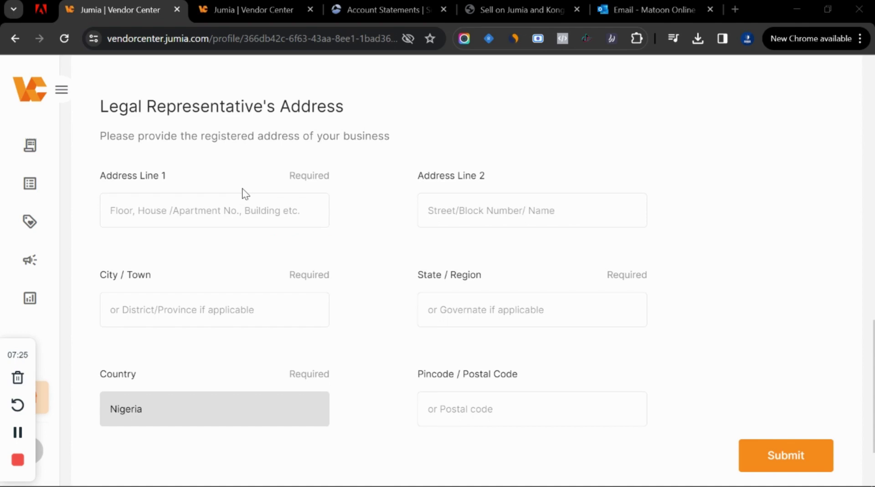
left_click(541, 8)
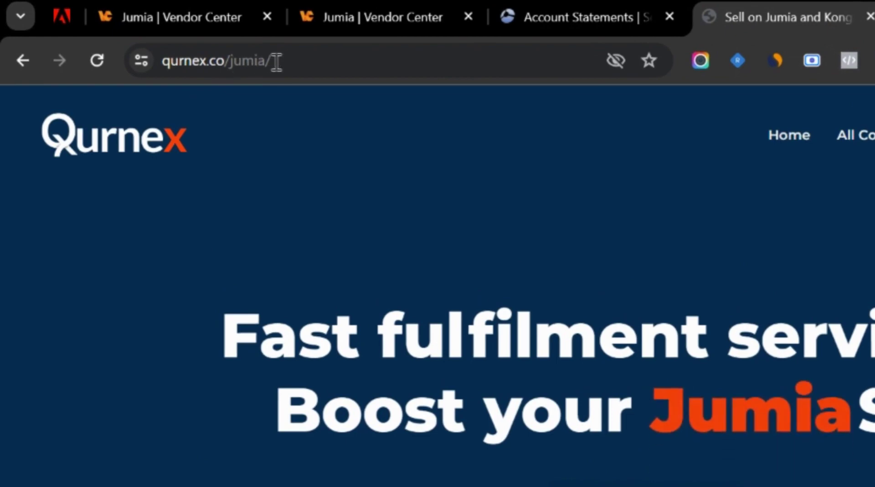
scroll(586, 358, "down", 3)
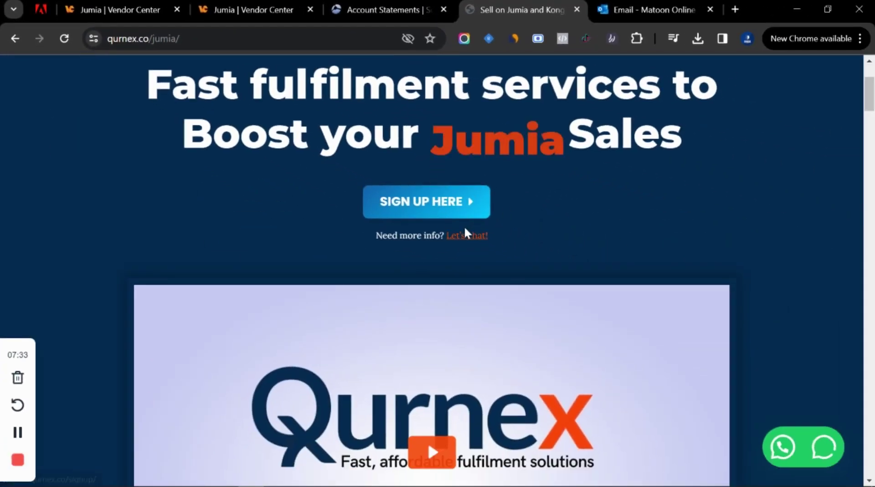
mouse_move(870, 106)
left_mouse_down()
mouse_move(870, 156)
mouse_move(871, 100)
left_mouse_up()
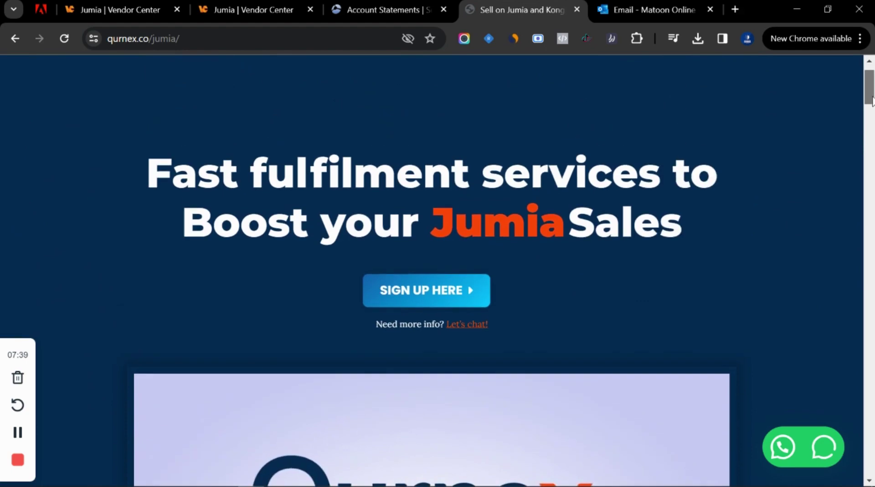
left_click(265, 10)
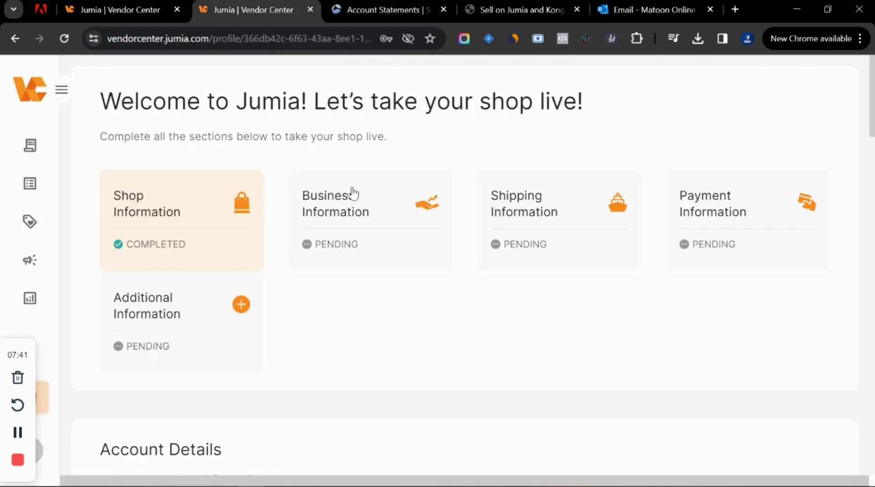
left_click(117, 7)
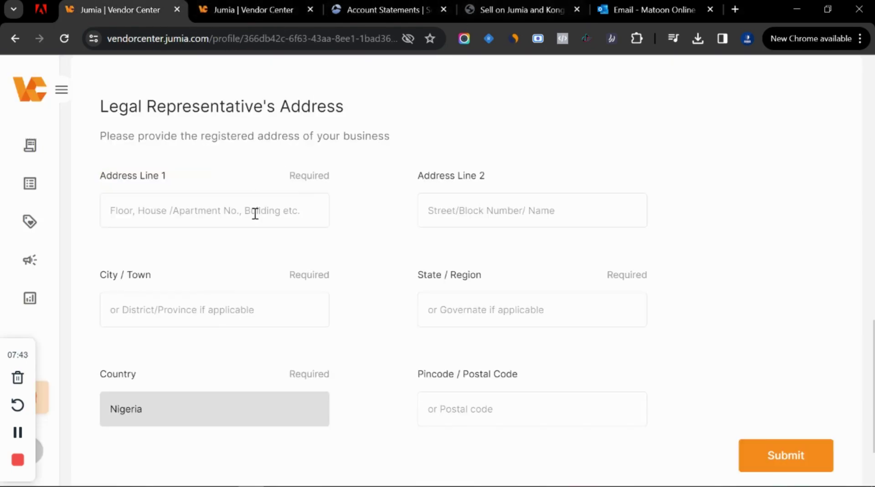
left_click(528, 9)
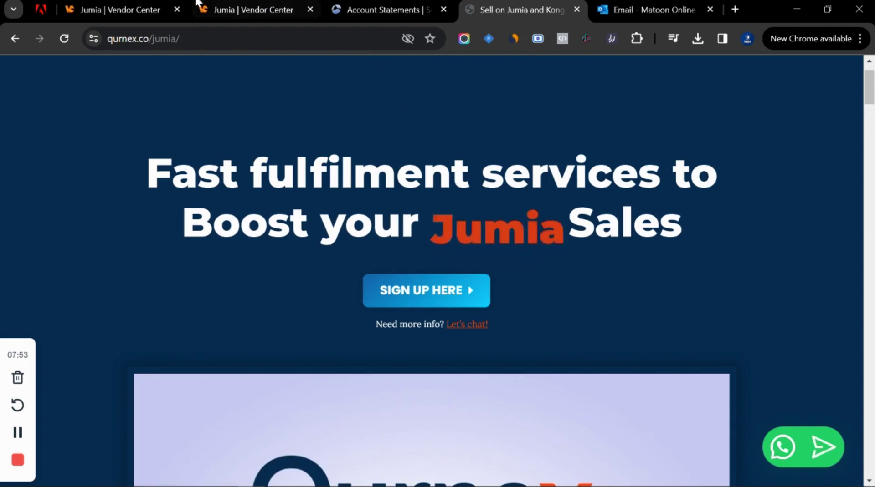
left_click_drag(869, 91, 870, 101)
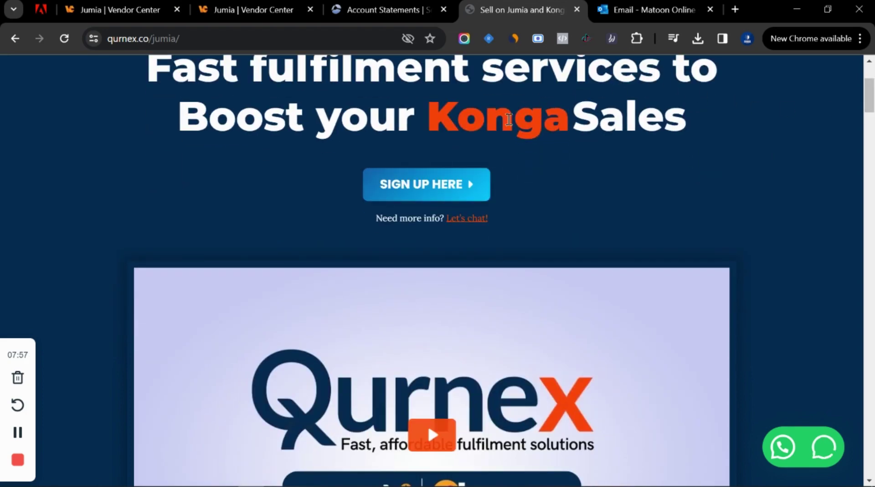
scroll(509, 121, "up", 3)
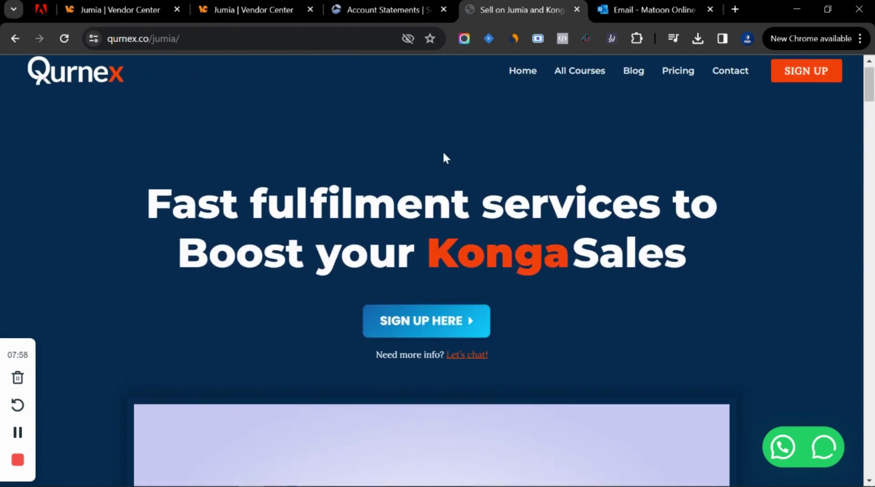
left_click(146, 5)
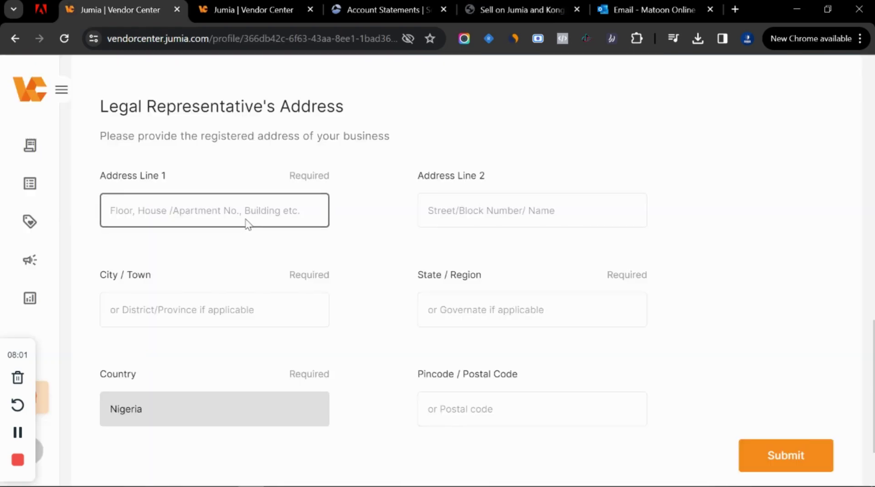
- Fill in the representative's Address Line 1, City/Town, State Lagos and Postal Code, then attempt Submit
left_click(220, 211)
left_click(246, 268)
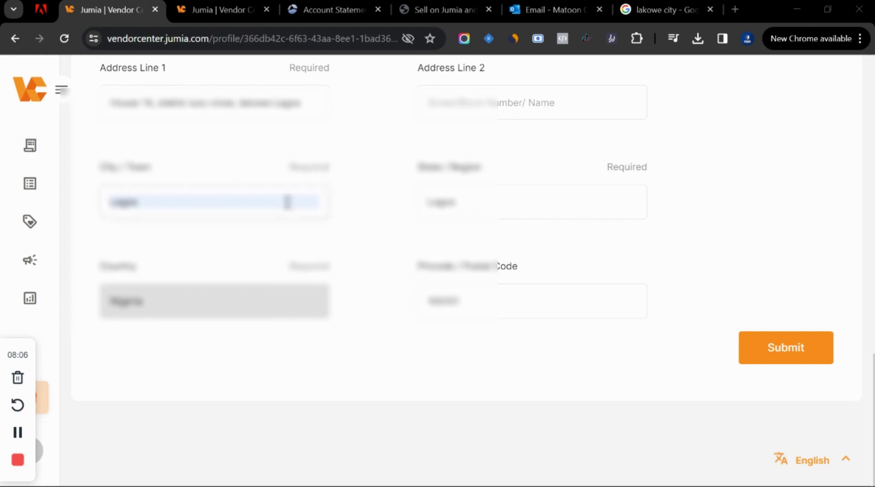
left_click(798, 358)
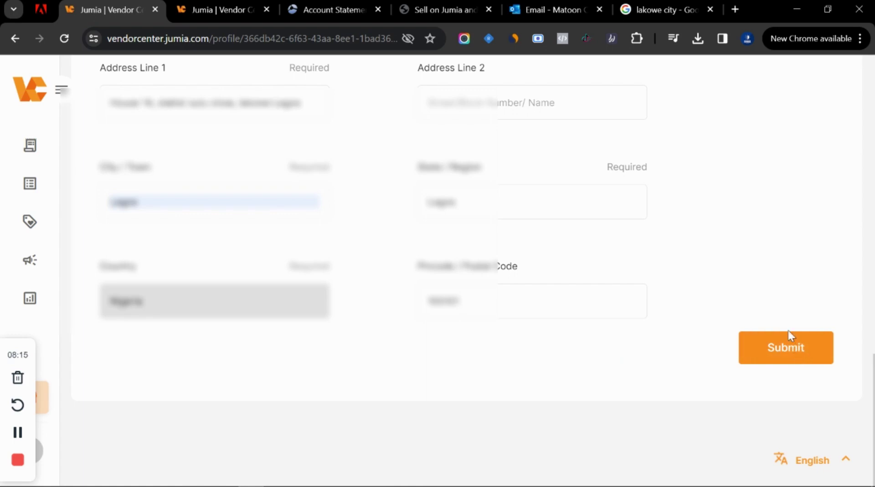
scroll(711, 337, "up", 4)
scroll(683, 342, "down", 4)
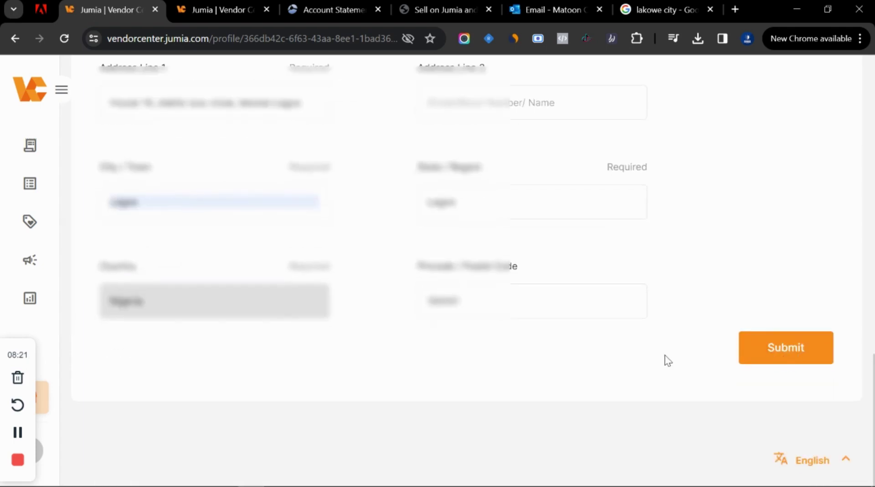
- Attach IDNo07.jpeg as the licence backside image and submit the business information
scroll(745, 310, "up", 10)
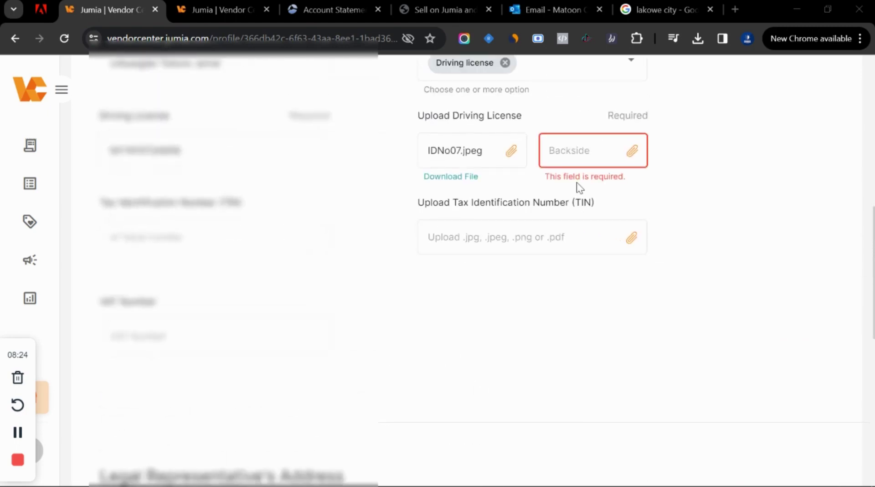
left_click(637, 153)
key("Escape")
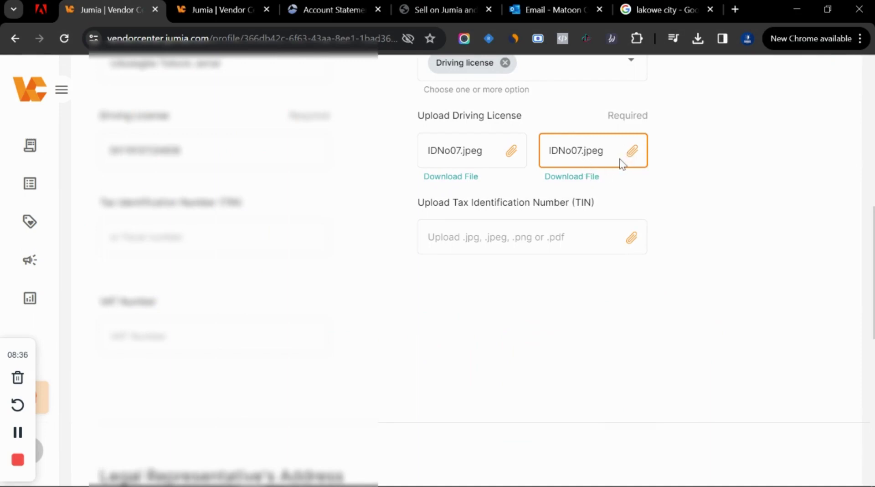
scroll(731, 258, "down", 10)
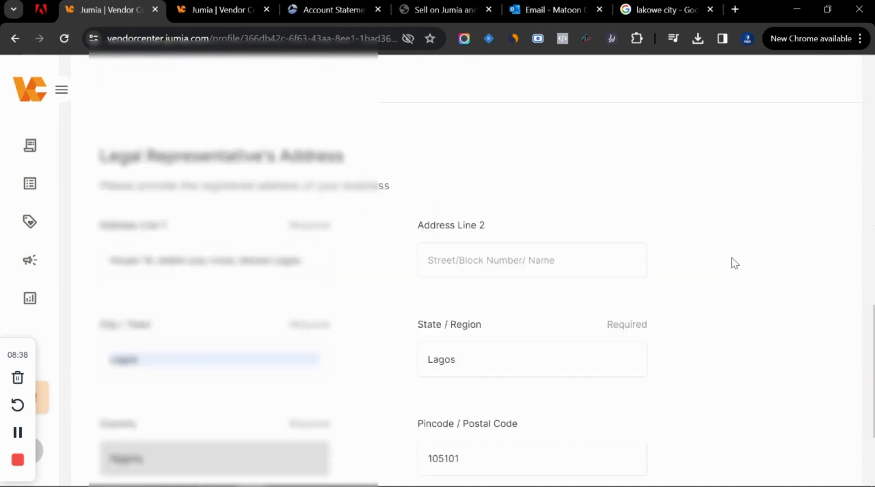
left_click(771, 350)
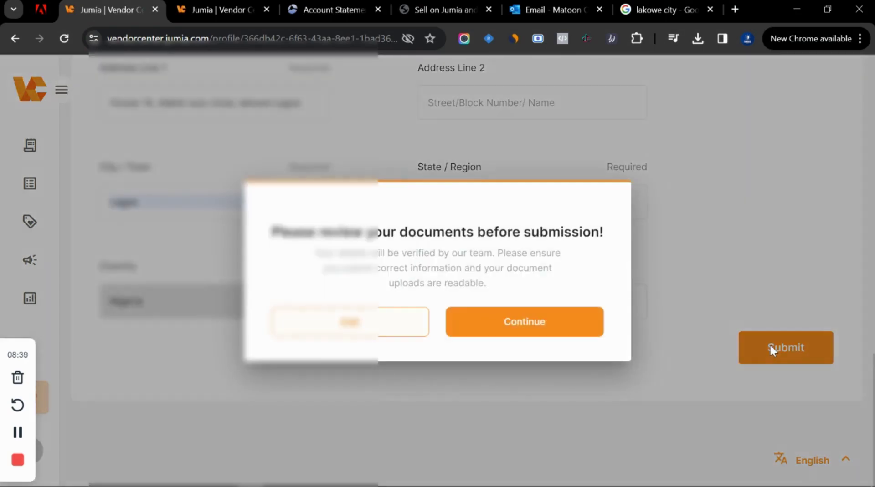
- Confirm the business-information submission and bring up the Shipping Information section
left_click(518, 320)
left_click(521, 237)
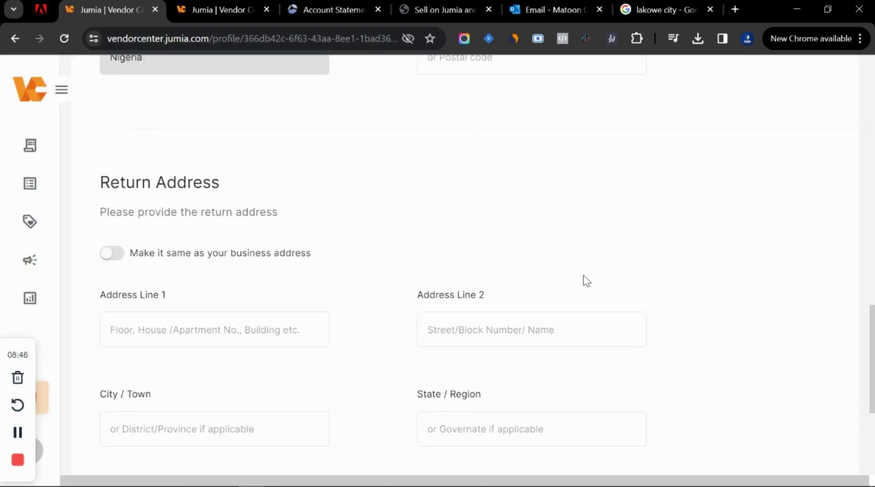
scroll(586, 281, "up", 15)
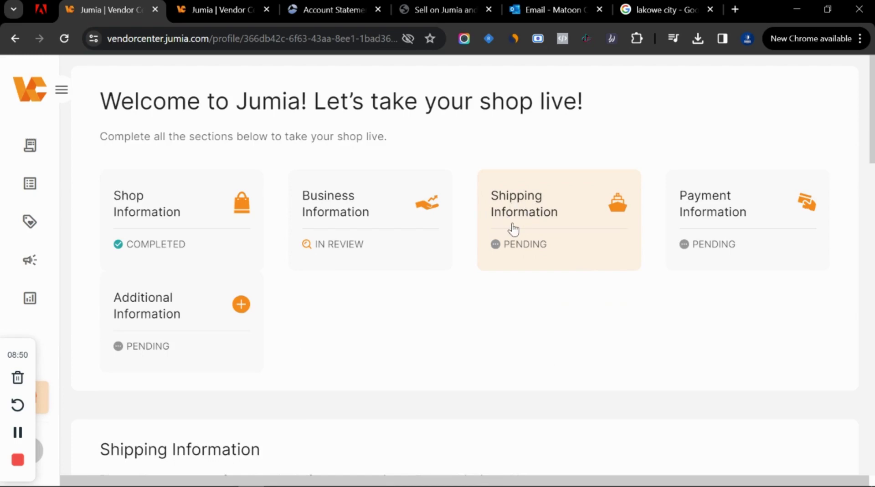
scroll(513, 230, "down", 10)
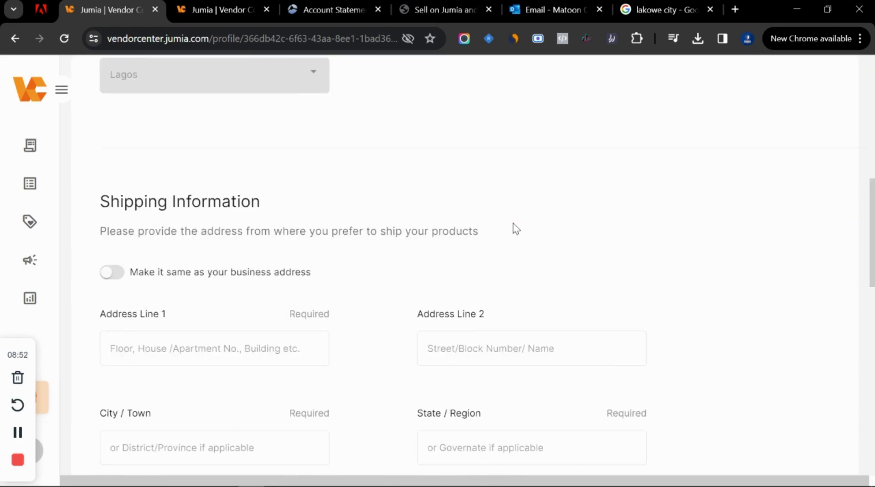
scroll(264, 263, "up", 3)
scroll(146, 254, "down", 3)
- Reuse the business address as both shipping and return address and save the shipping information
left_click(112, 273)
scroll(287, 315, "down", 7)
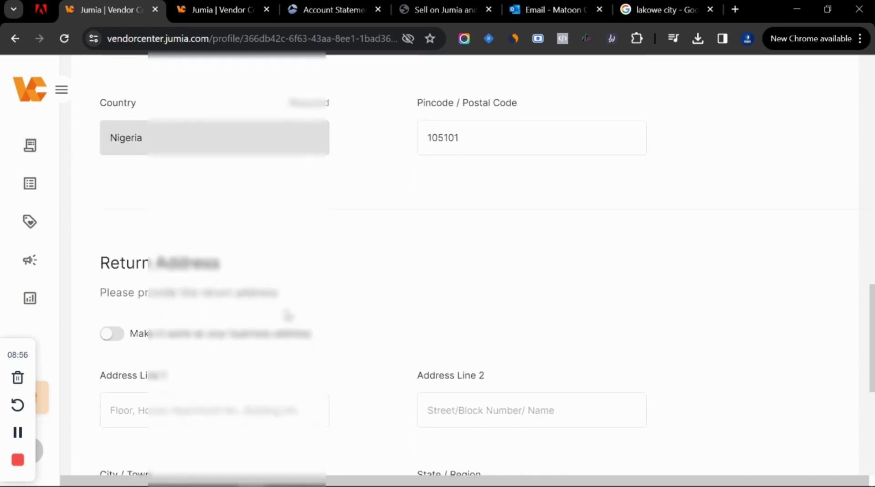
scroll(287, 315, "down", 2)
left_click(114, 265)
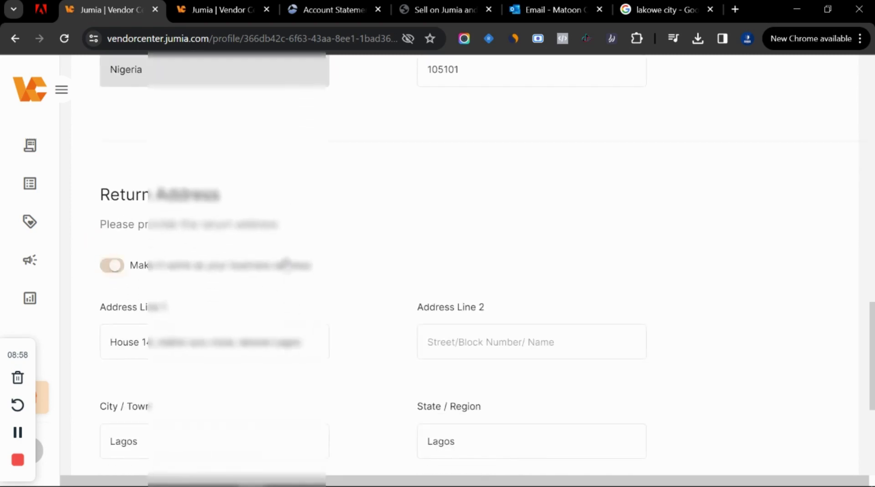
scroll(291, 264, "down", 5)
scroll(296, 269, "up", 11)
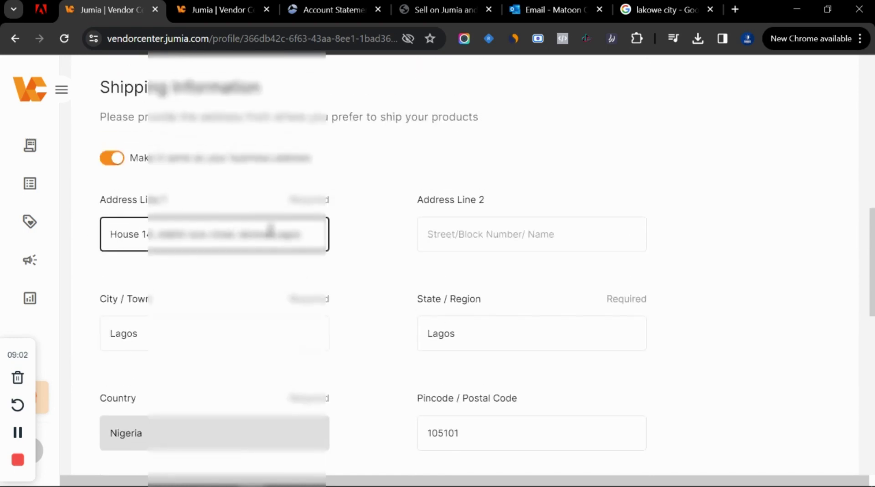
scroll(221, 322, "down", 5)
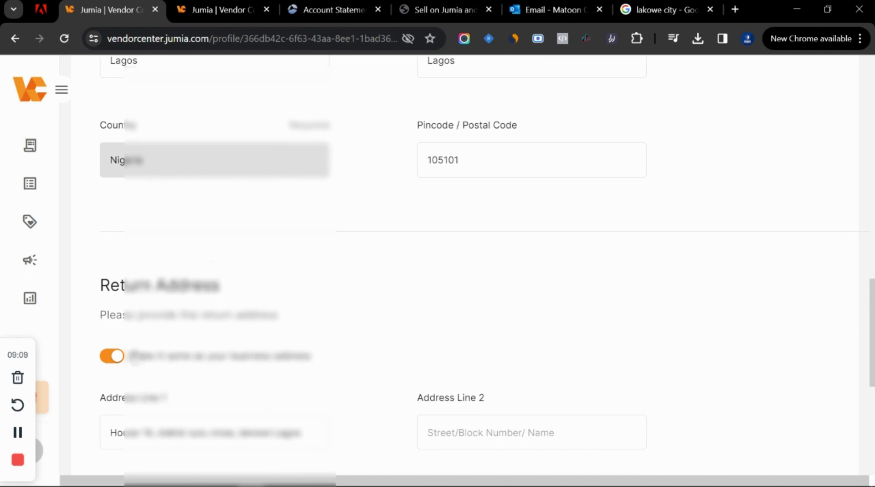
scroll(587, 305, "up", 15)
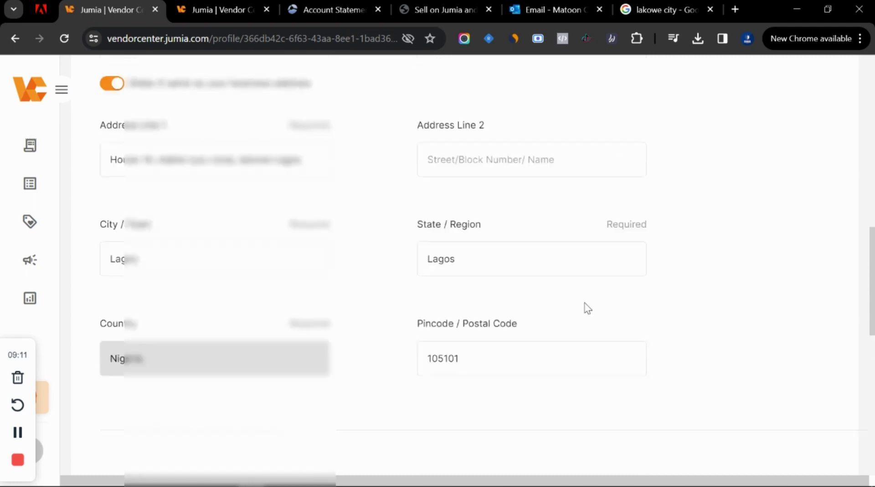
scroll(588, 303, "down", 20)
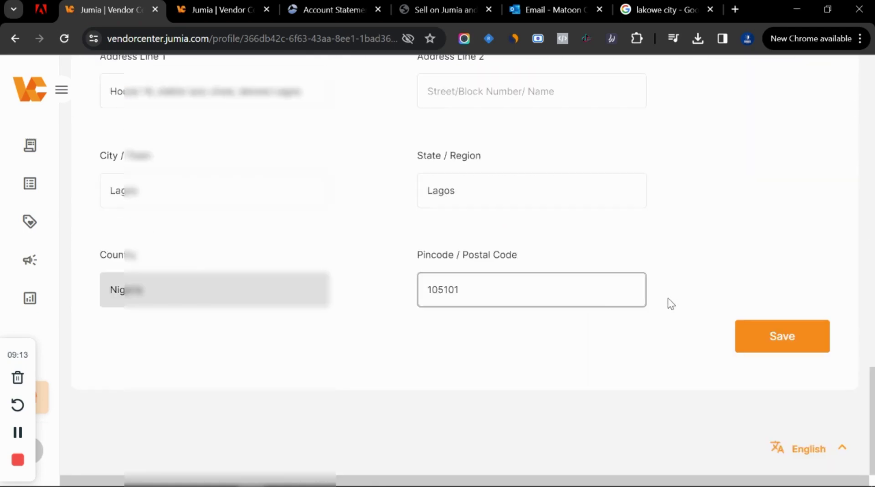
left_click(760, 337)
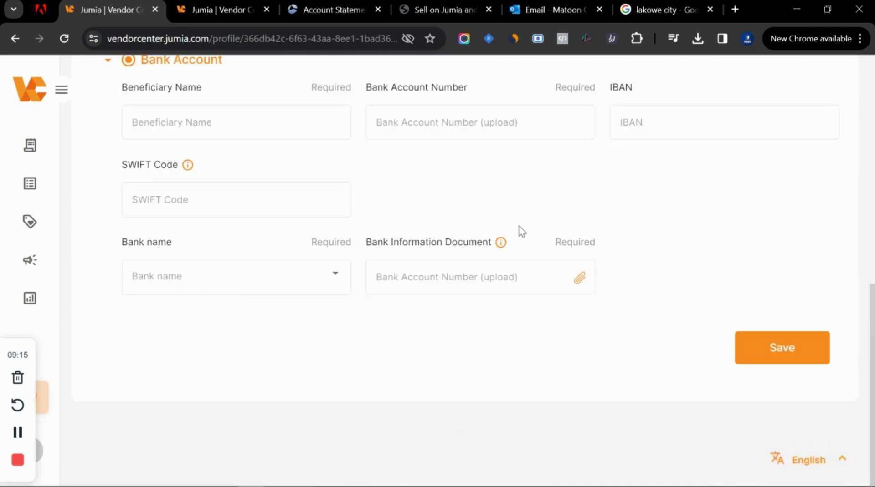
- Enter the beneficiary name and bank account number, with United Bank for Africa as the bank
scroll(677, 228, "up", 10)
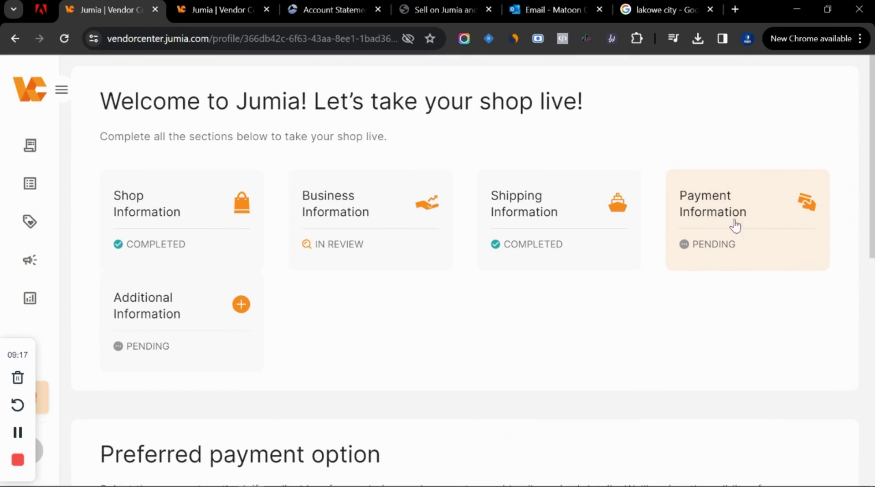
scroll(654, 240, "down", 6)
scroll(364, 242, "down", 2)
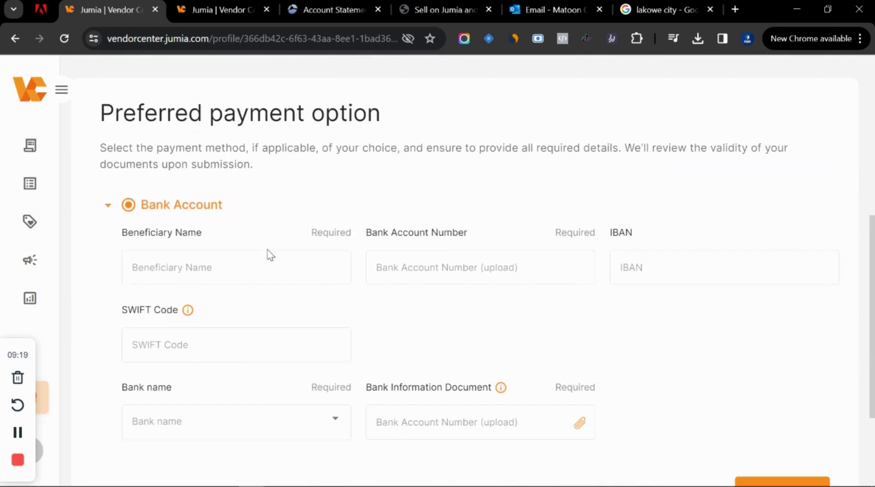
left_click(248, 263)
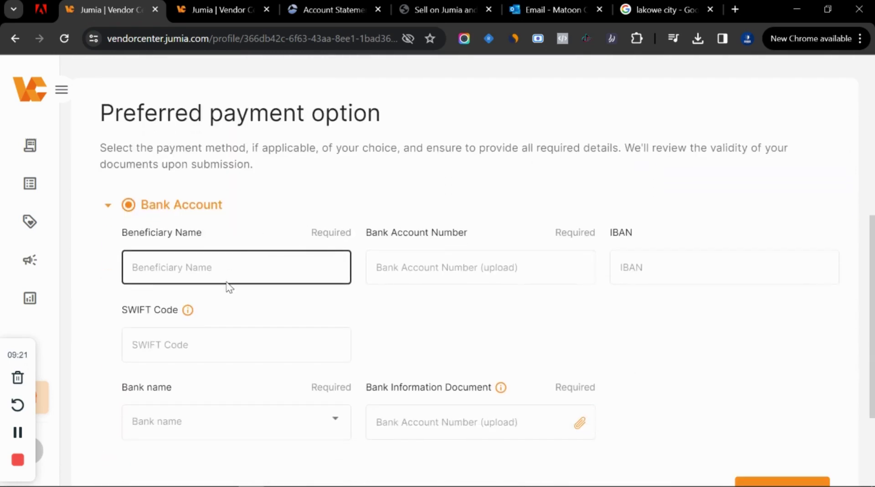
left_click(387, 260)
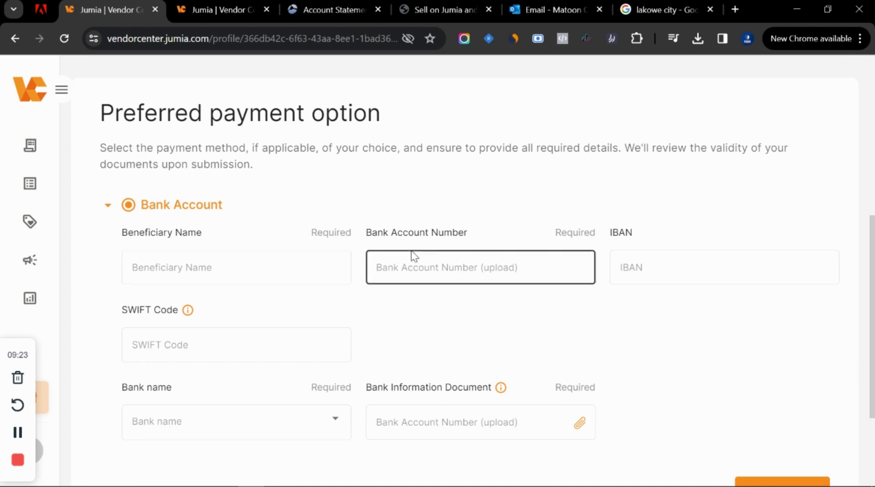
scroll(319, 228, "down", 2)
left_click(485, 190)
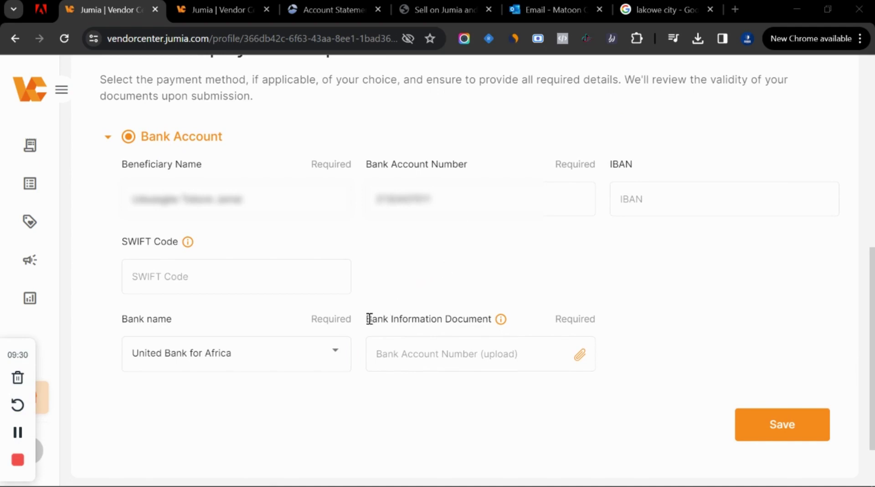
left_click_drag(368, 322, 449, 318)
left_click(505, 302)
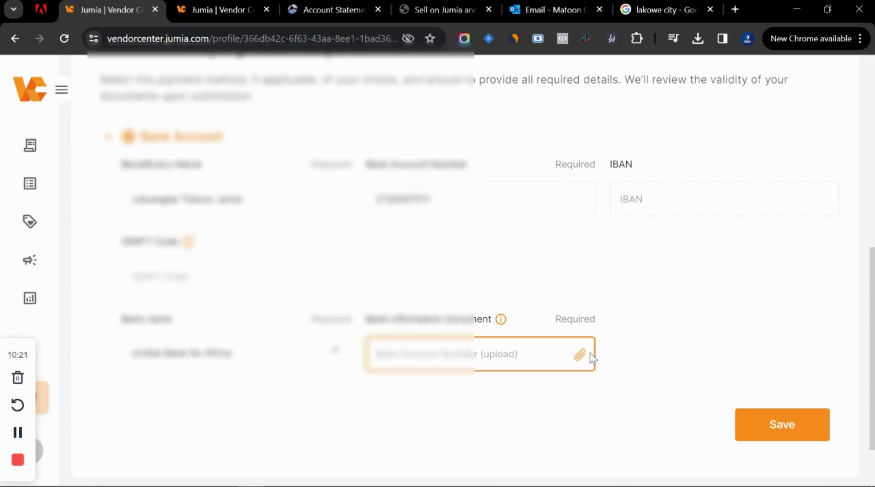
- Attach BankrefLetter.pdf as the Bank Information Document
left_click(583, 355)
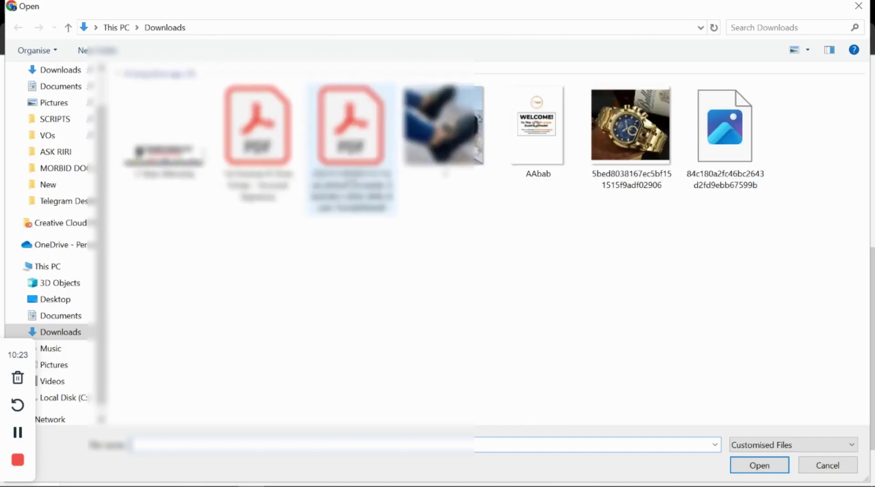
key("Escape")
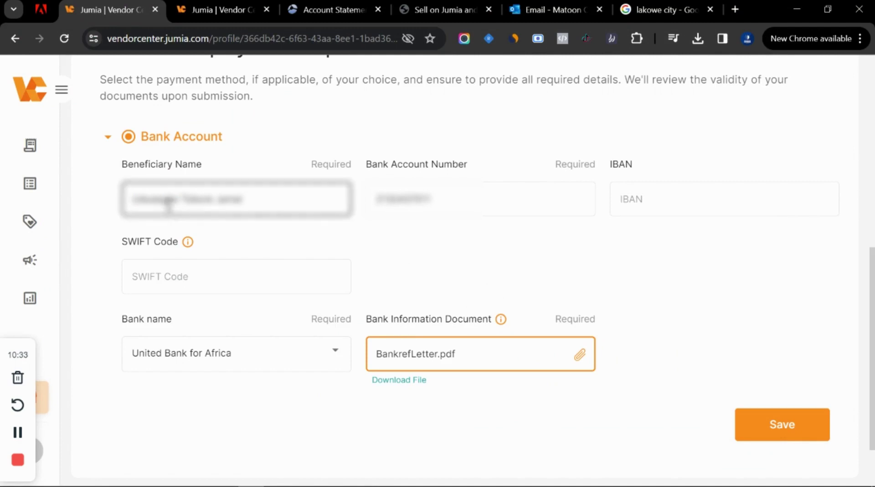
left_click(441, 199)
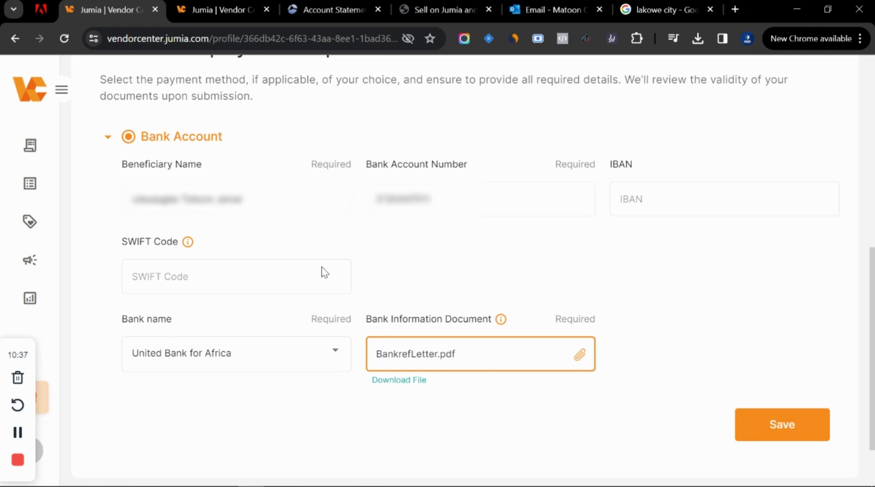
- Save the payment details and, when the OTP prompt appears, switch to the Outlook inbox
left_click(772, 424)
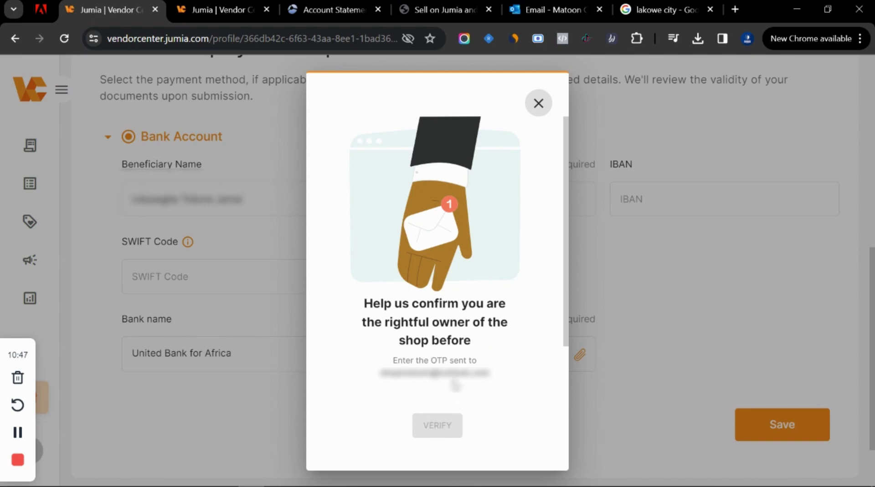
left_click(549, 9)
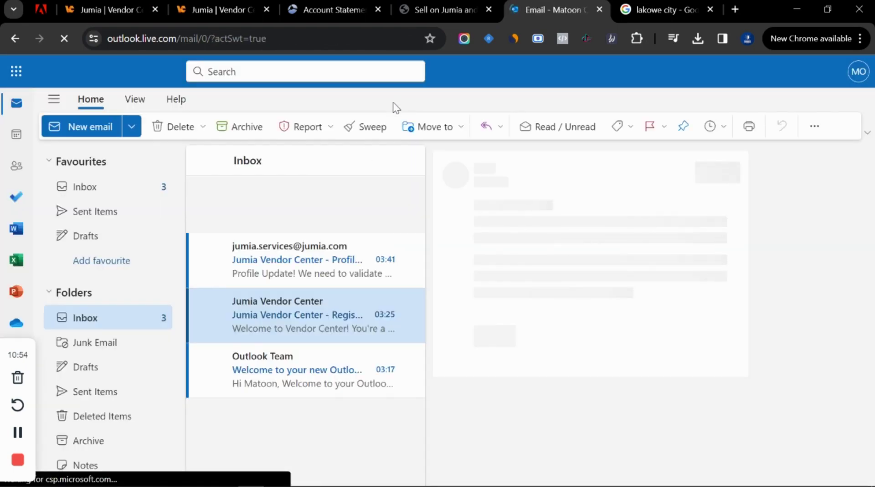
- Open the 'Jumia Vendor Center - Profile Update' email and select its validation code
left_click(278, 265)
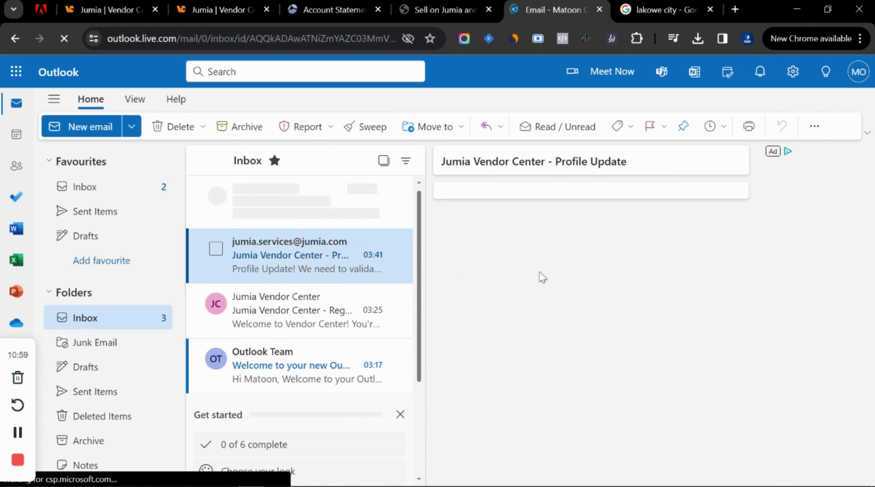
scroll(665, 323, "down", 2)
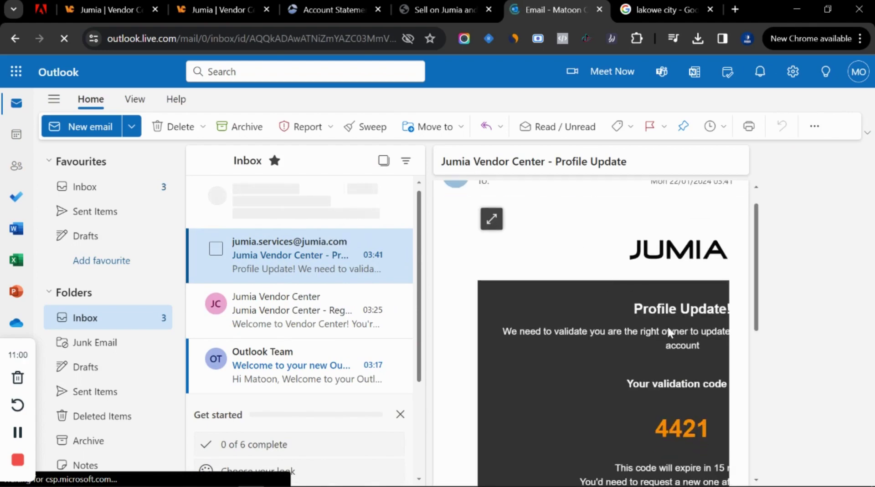
double_click(692, 391)
key("ctrl+c")
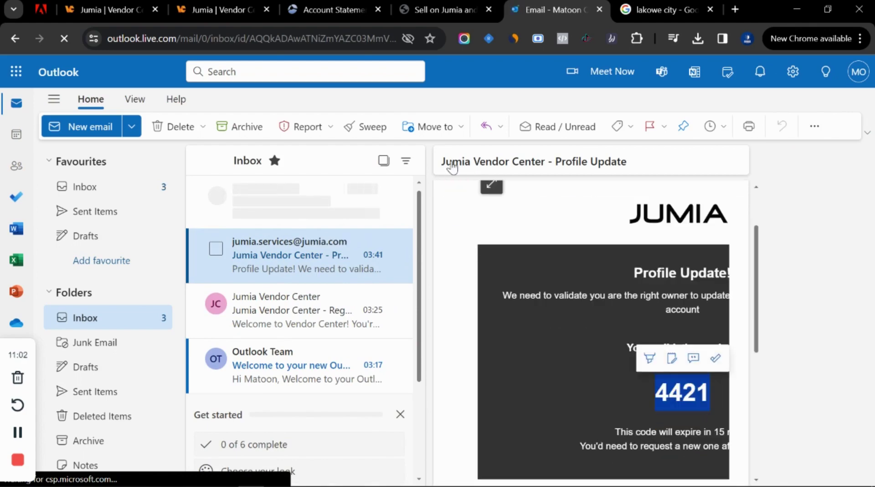
- Paste the emailed validation code into the Vendor Center OTP boxes and verify shop ownership
left_click(131, 9)
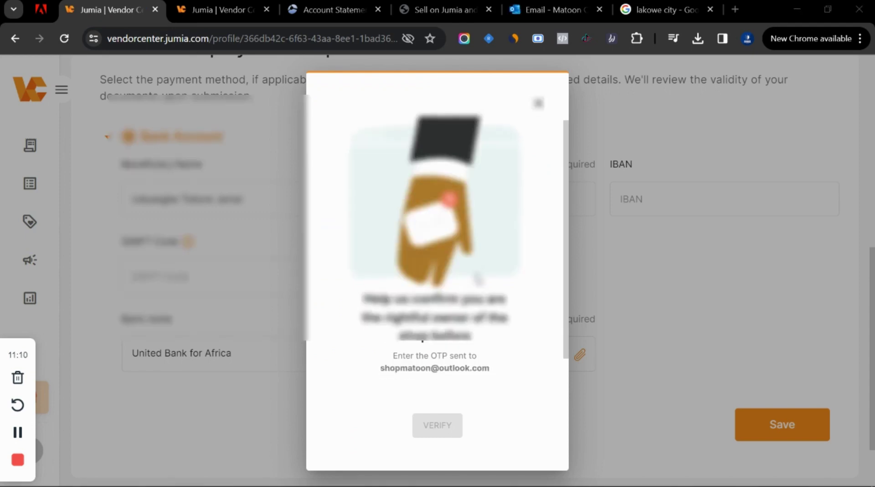
key("ctrl+v")
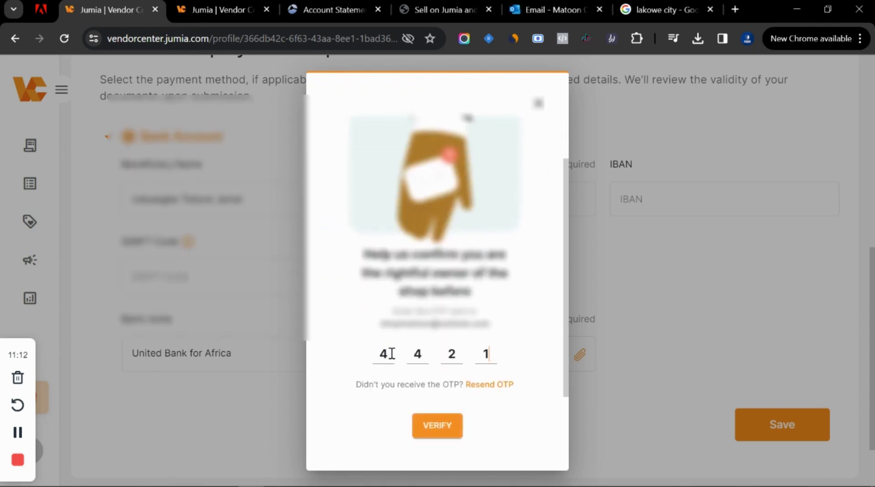
left_click(441, 433)
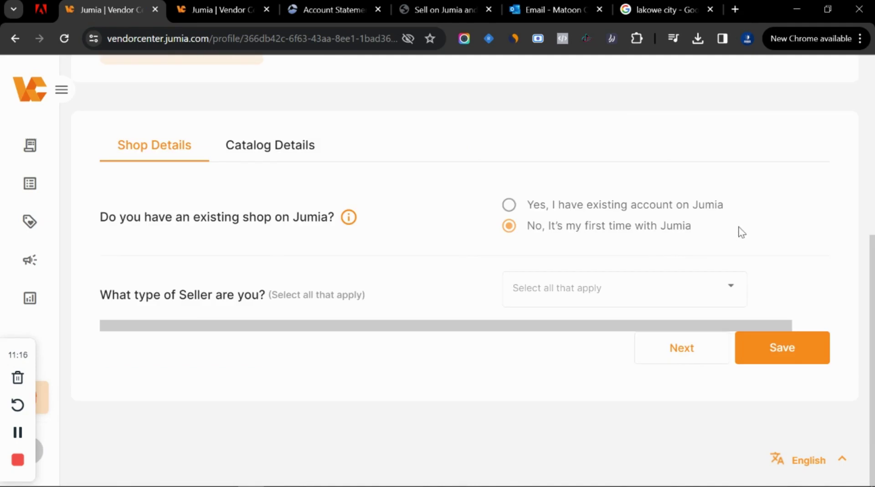
scroll(523, 236, "up", 6)
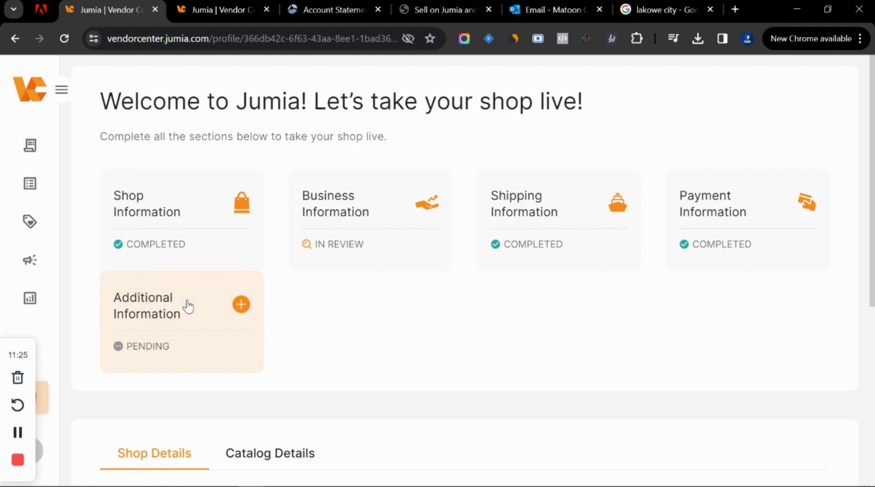
scroll(168, 317, "down", 3)
scroll(331, 205, "down", 3)
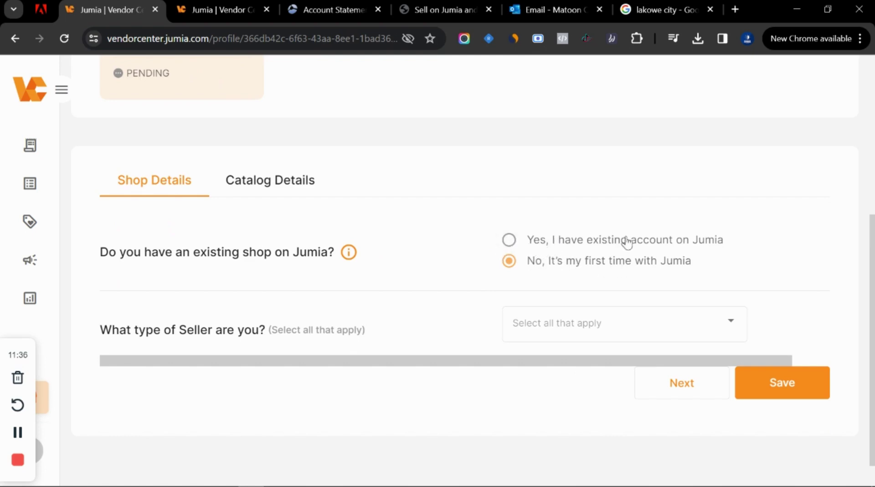
- Mark the seller type as Retailer/trading company and save the shop details
left_click(553, 321)
left_click(354, 295)
scroll(274, 288, "down", 1)
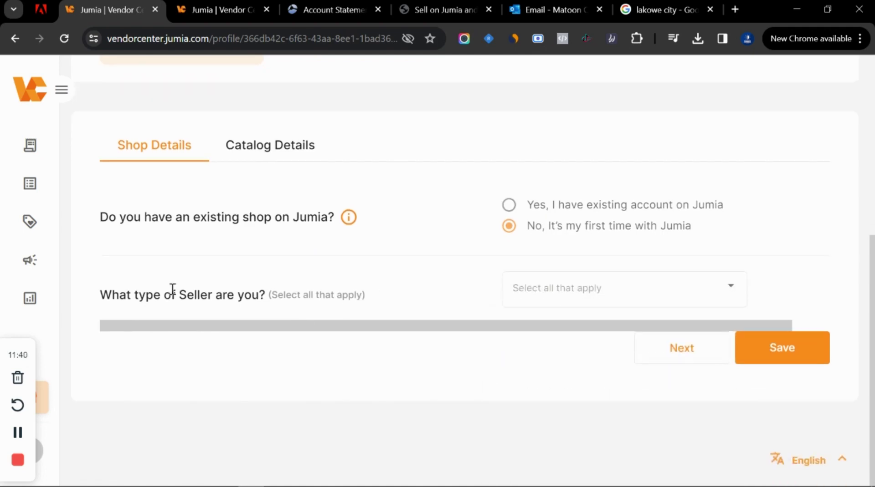
left_click(610, 289)
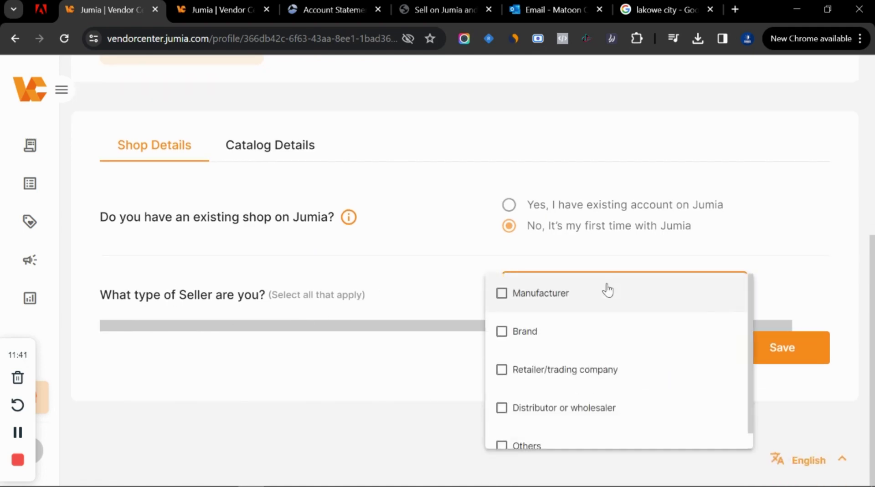
scroll(580, 326, "down", 1)
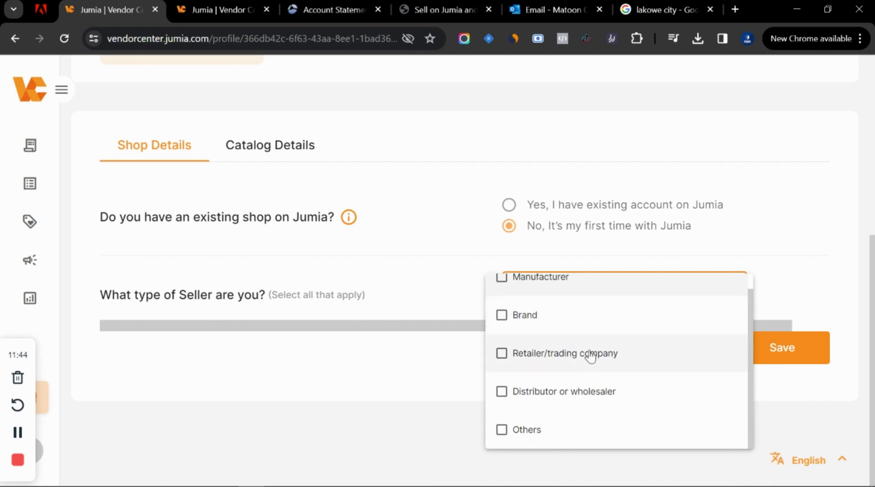
left_click(509, 359)
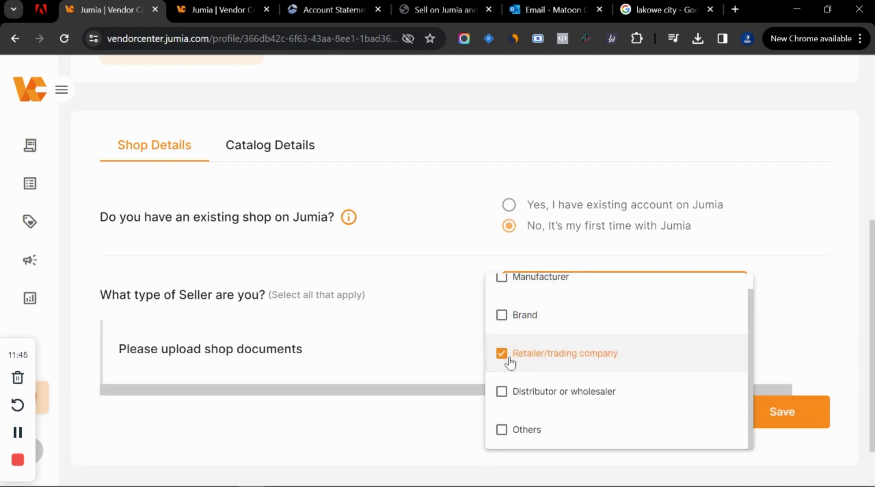
left_click(415, 366)
left_click(623, 346)
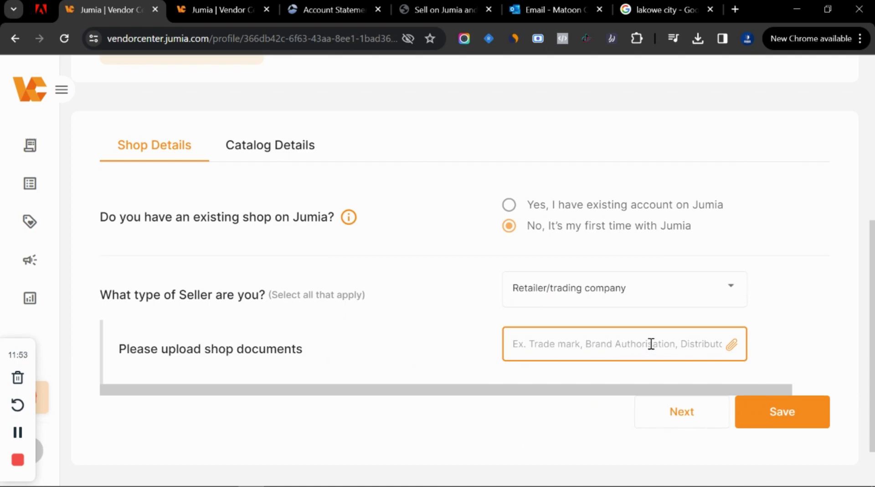
left_click(766, 412)
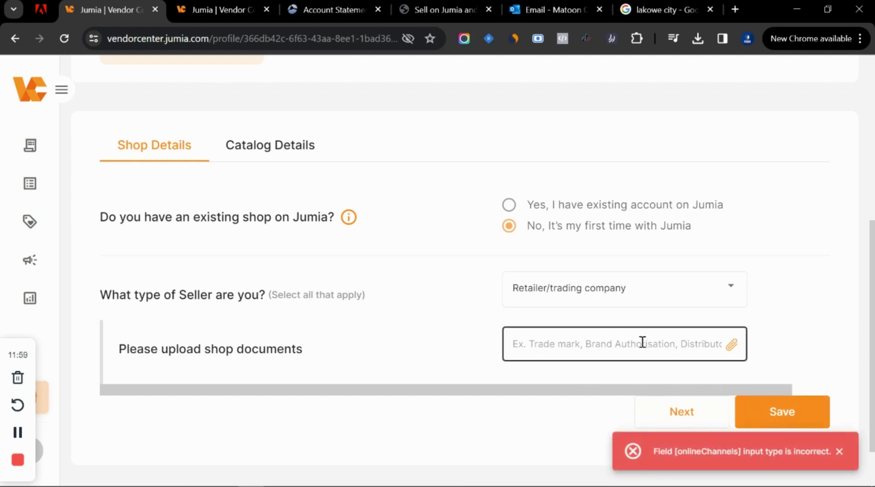
- Switch the seller type to Distributor or wholesaler, unticking Retailer/trading company
left_click(590, 296)
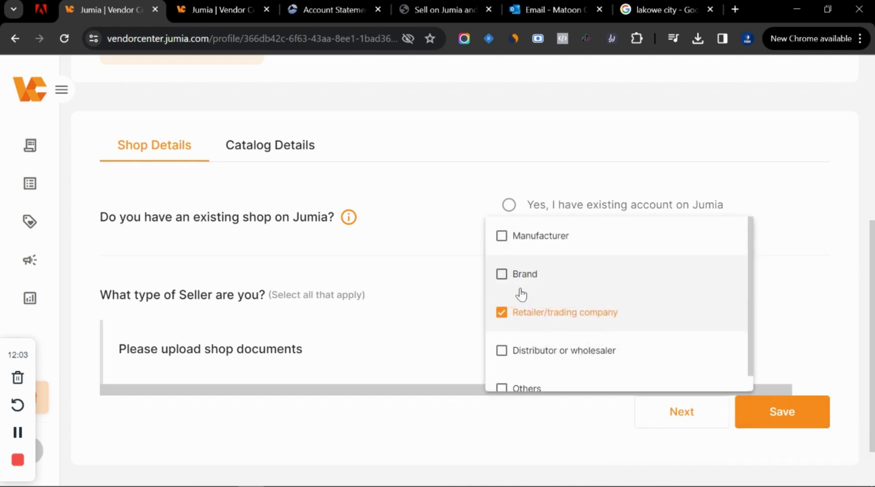
left_click(513, 340)
left_click(519, 319)
left_click(466, 333)
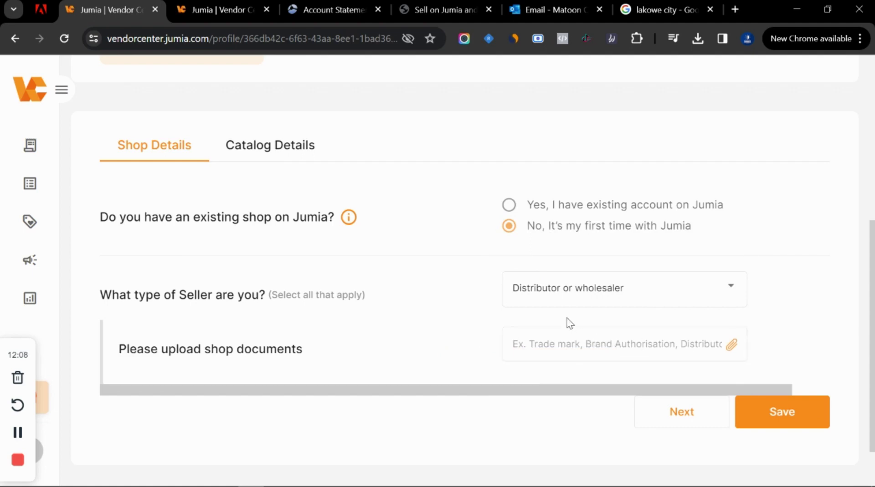
left_click(696, 411)
- Glance at Shop Details, then return to the Catalog Details tab
scroll(411, 297, "down", 2)
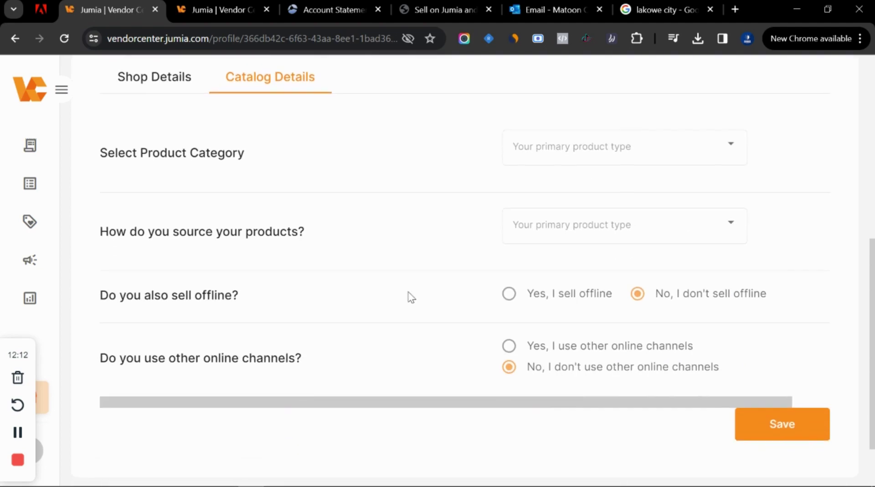
scroll(254, 291, "up", 2)
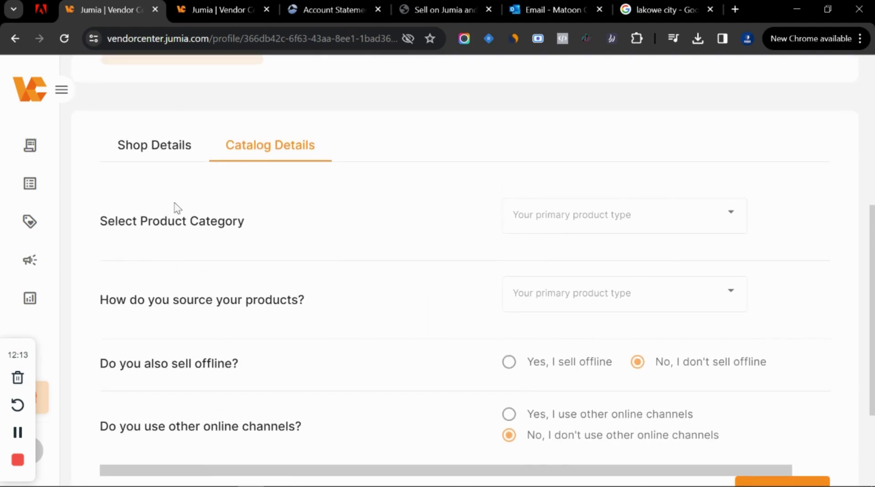
left_click(158, 156)
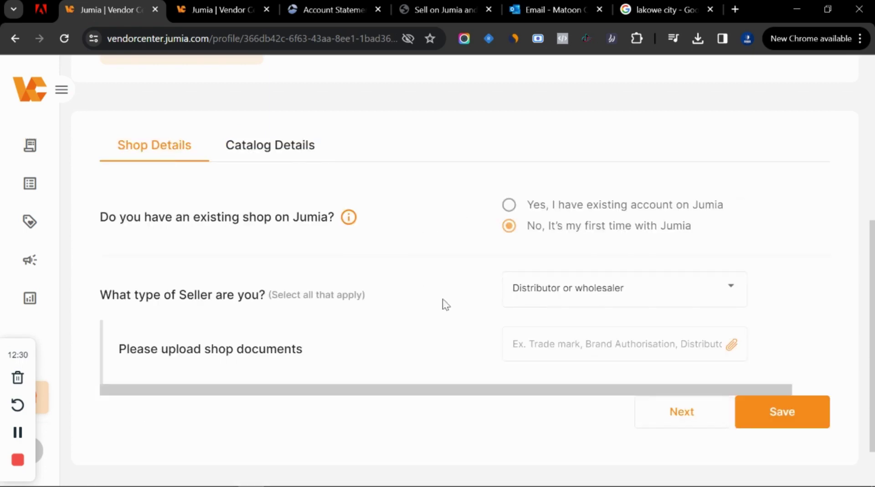
left_click(654, 416)
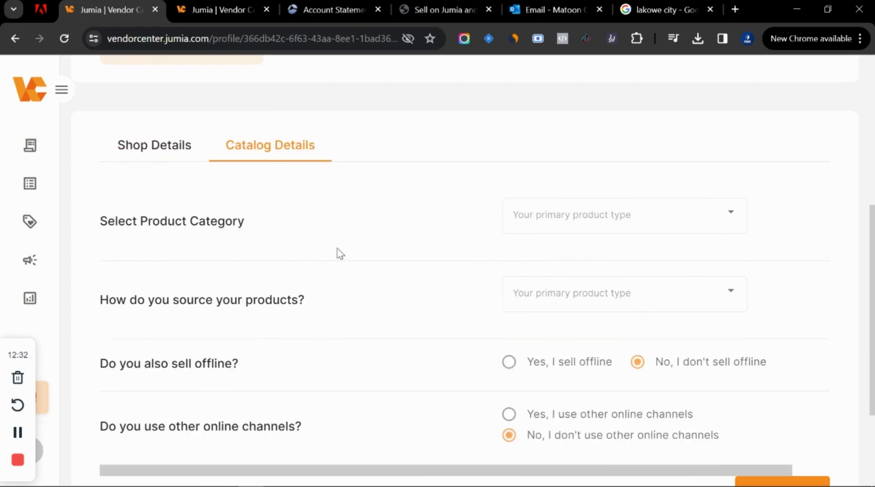
- Set the product category to All and the sourcing method to Import
left_click(605, 220)
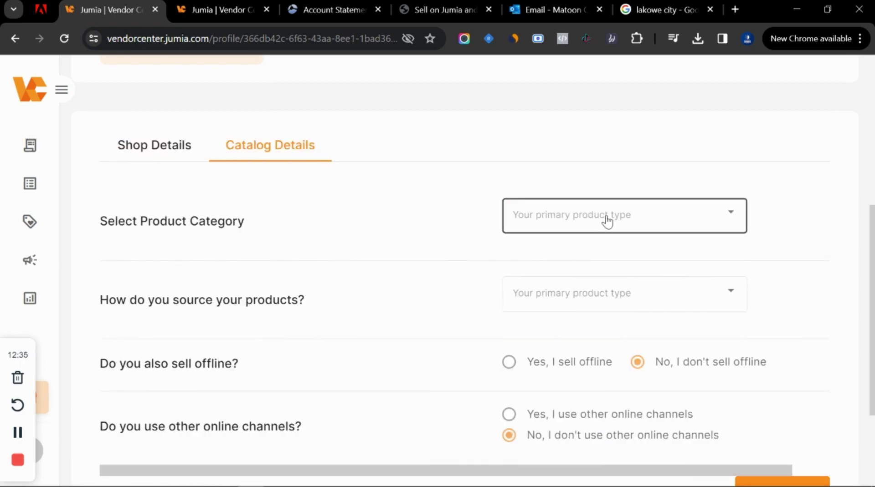
scroll(606, 241, "down", 4)
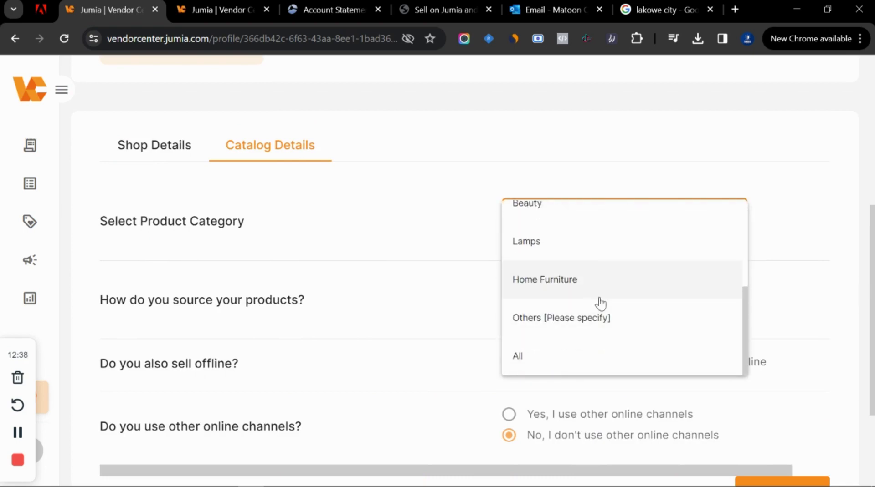
left_click(545, 360)
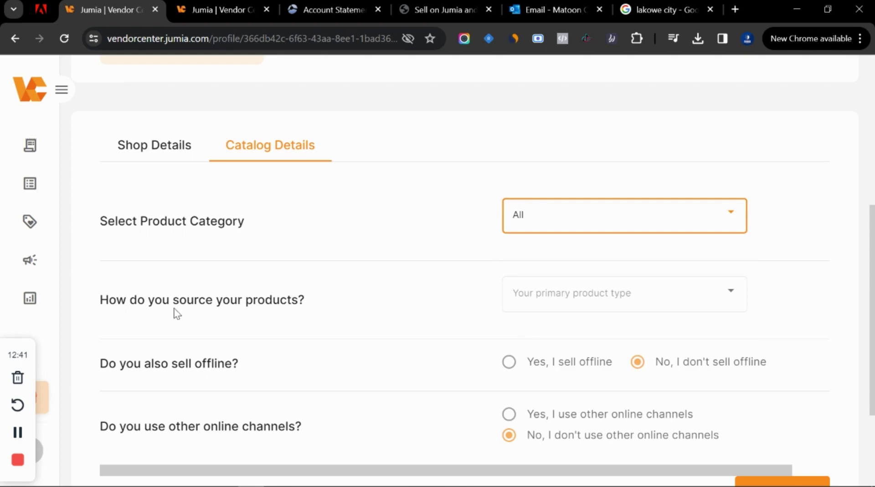
left_click(570, 309)
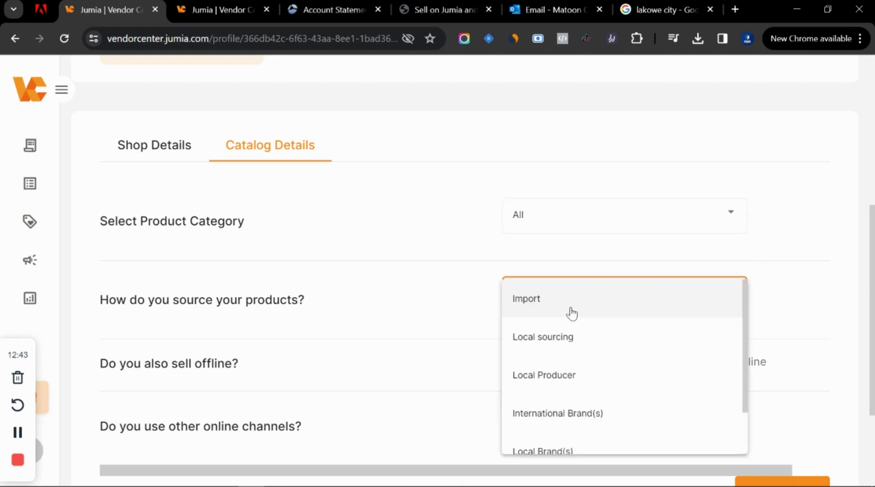
left_click(566, 314)
- Answer Yes to selling offline and No to other online channels, then save the catalog details
scroll(445, 320, "down", 1)
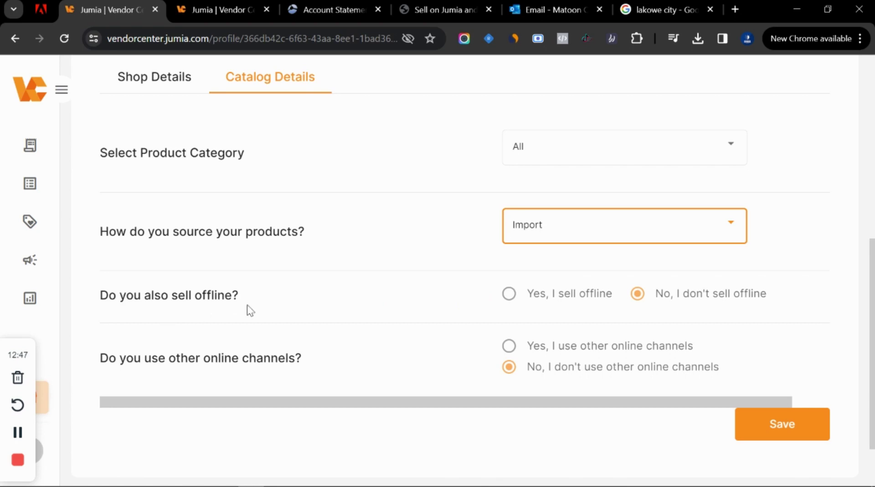
left_click(509, 294)
scroll(397, 304, "down", 1)
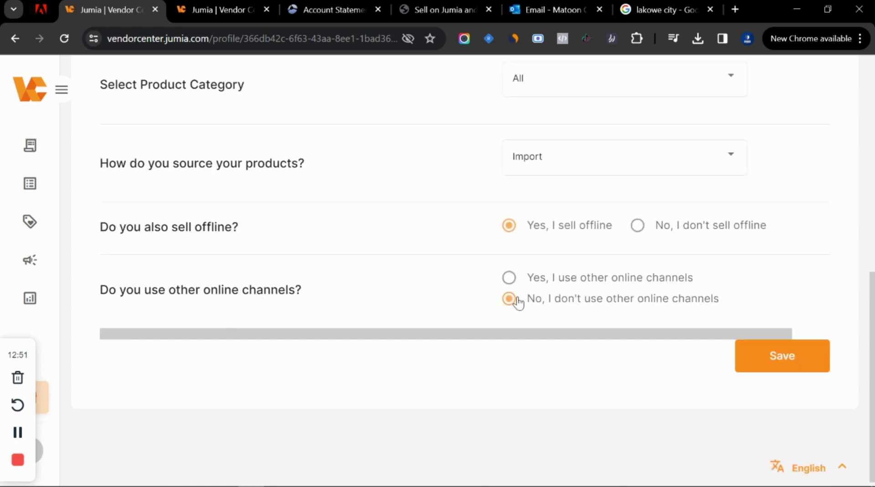
left_click(509, 278)
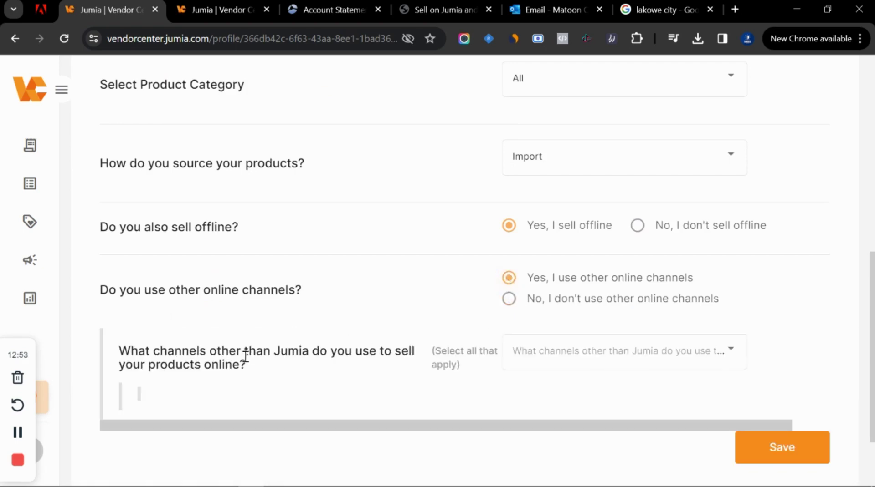
left_click(509, 299)
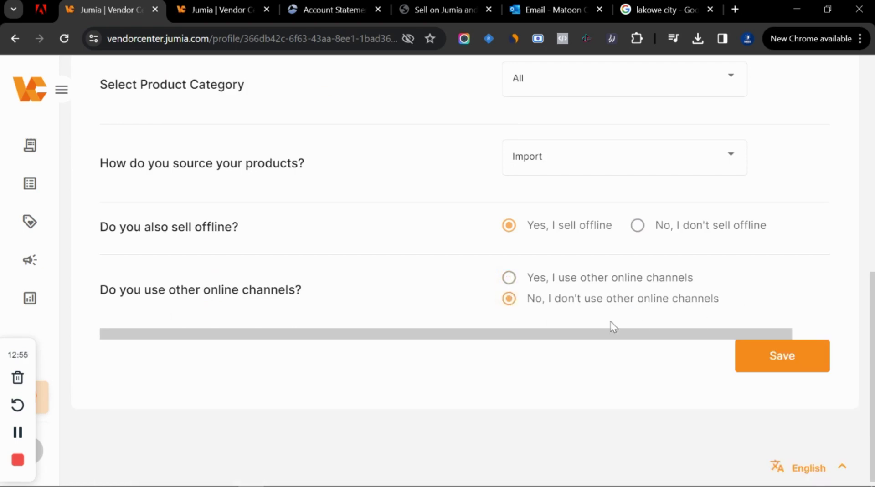
left_click(782, 358)
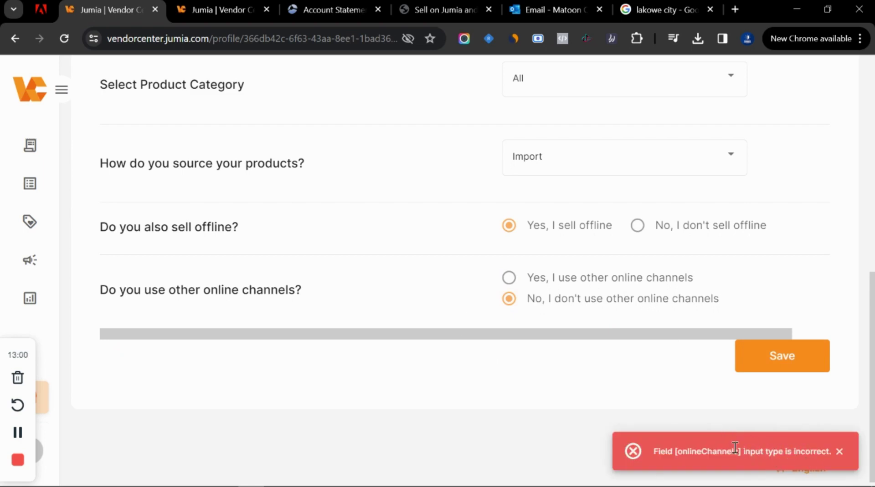
scroll(562, 361, "up", 3)
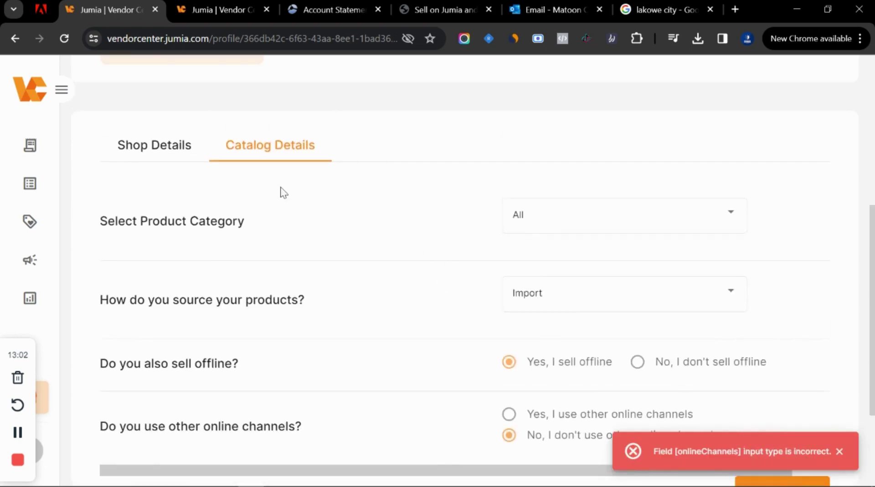
left_click(166, 153)
scroll(325, 332, "up", 7)
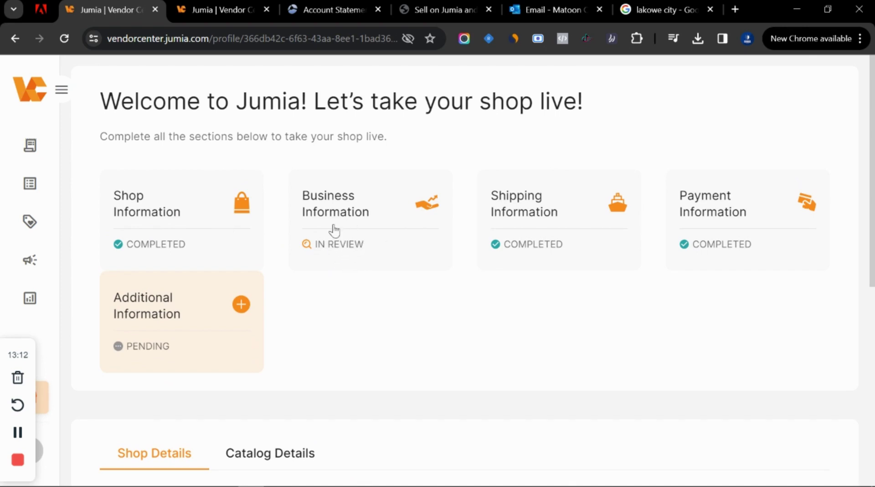
- Expand the sidebar to show section names and toggle the Products submenu open
left_click(61, 89)
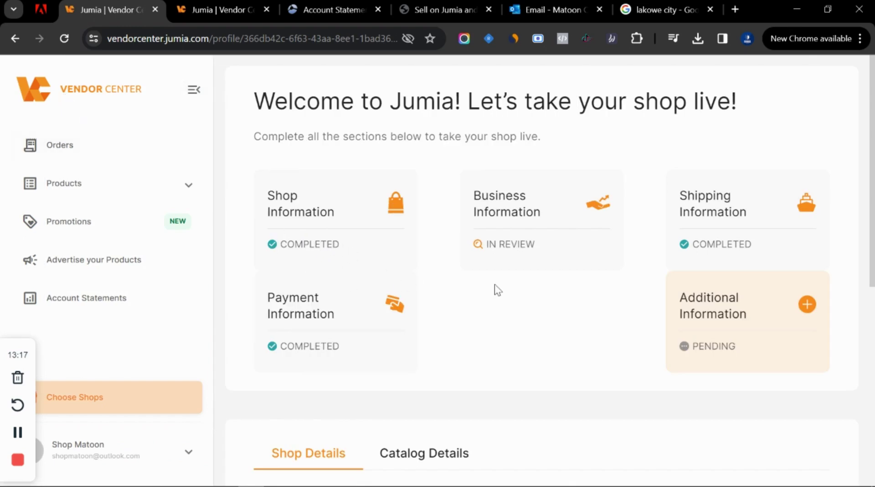
left_click(155, 186)
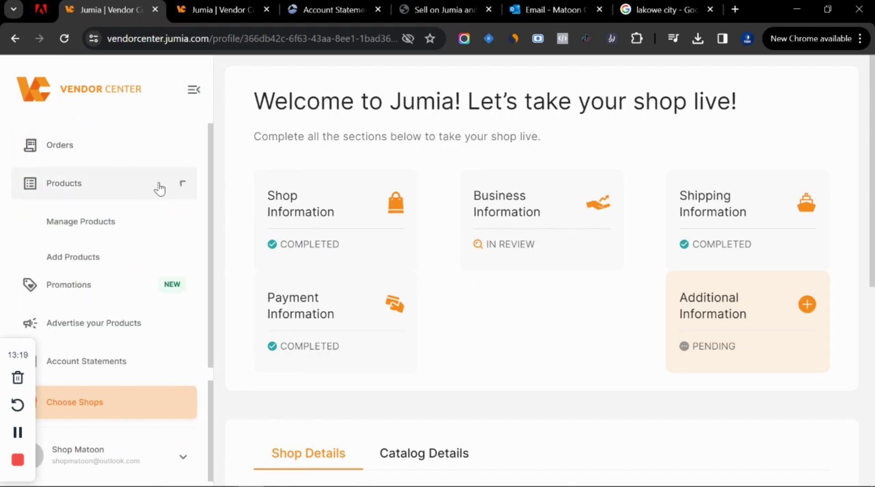
left_click(75, 190)
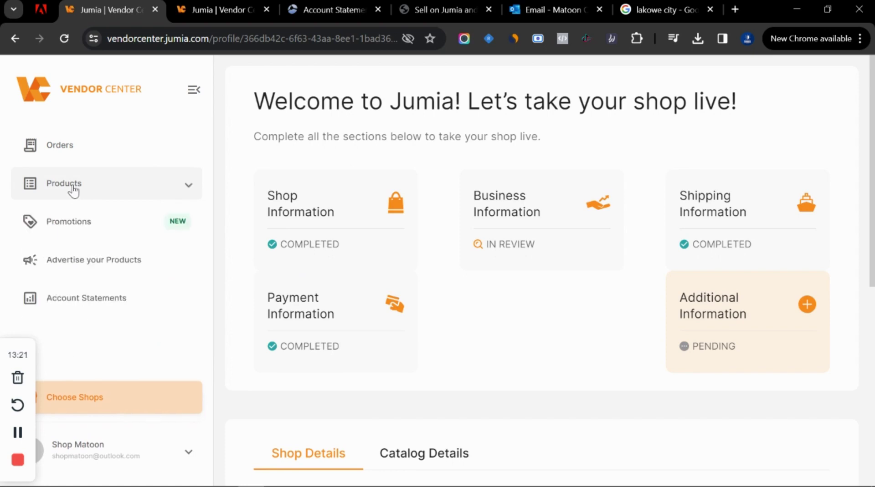
left_click(73, 190)
left_click(313, 18)
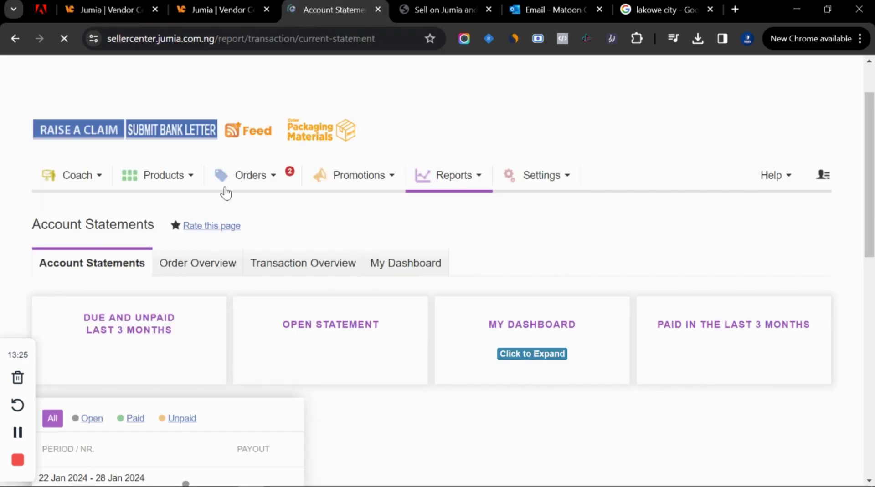
left_click(176, 226)
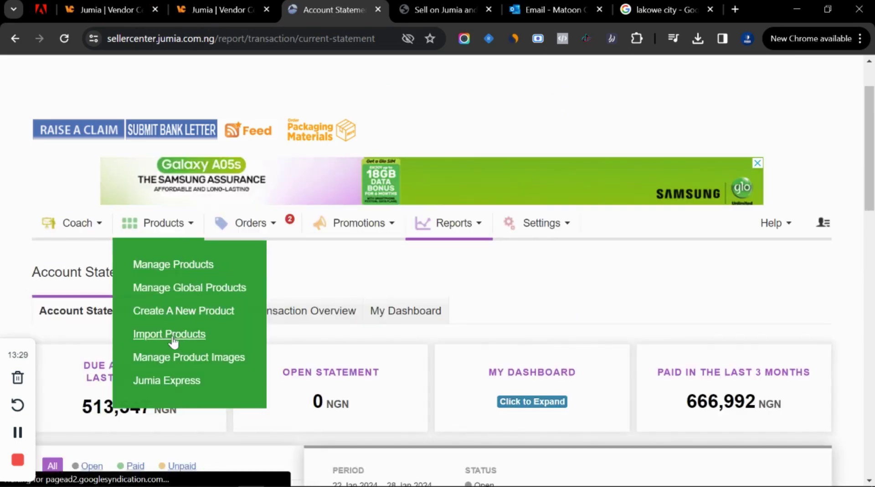
left_click(120, 14)
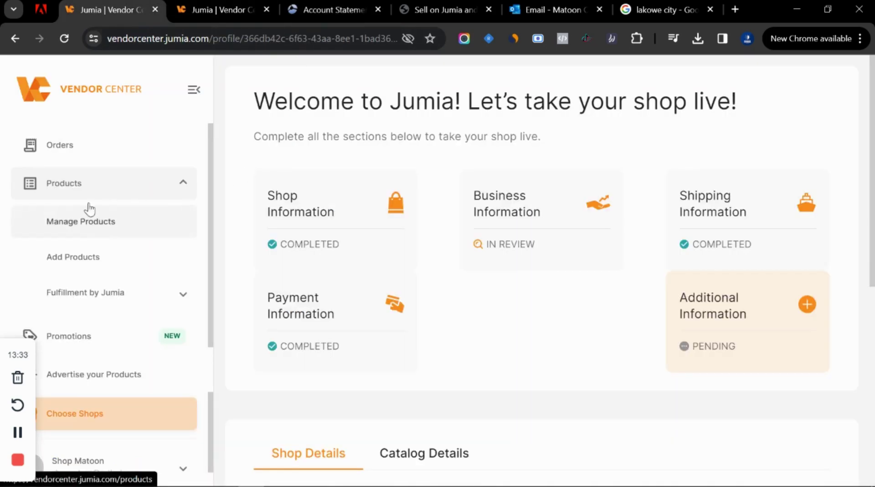
- Go to Products > Add Products and start adding a single new product
left_click(88, 264)
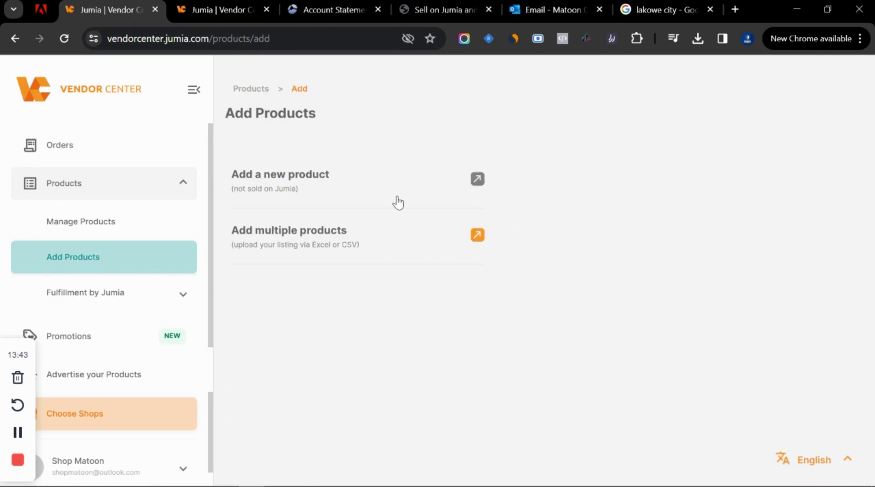
left_click(471, 180)
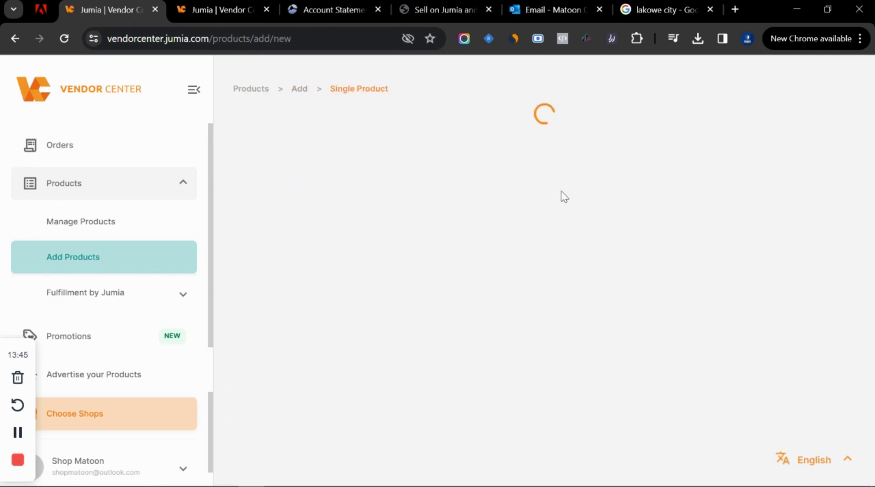